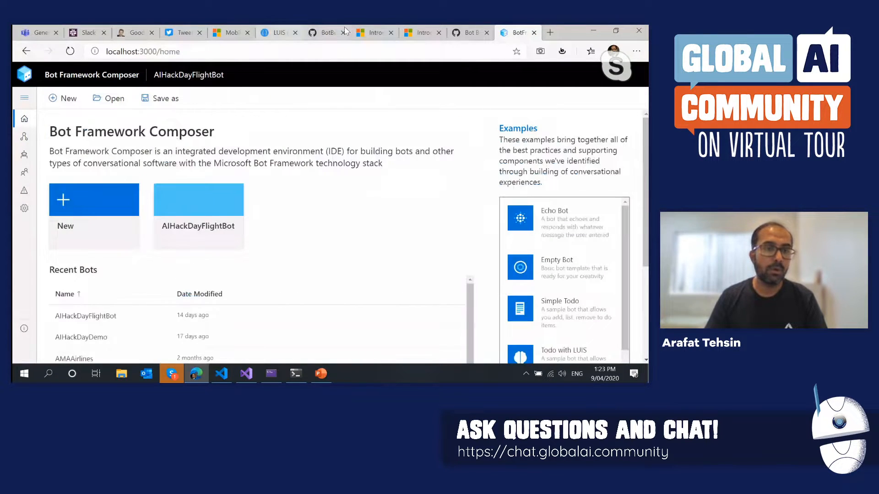
# Open the Install Composer using Yarn article in the Bot Framework Composer documentation and review its requirements and installation instructions.
pyautogui.click(371, 33)
pyautogui.scroll(3, 158, 191)
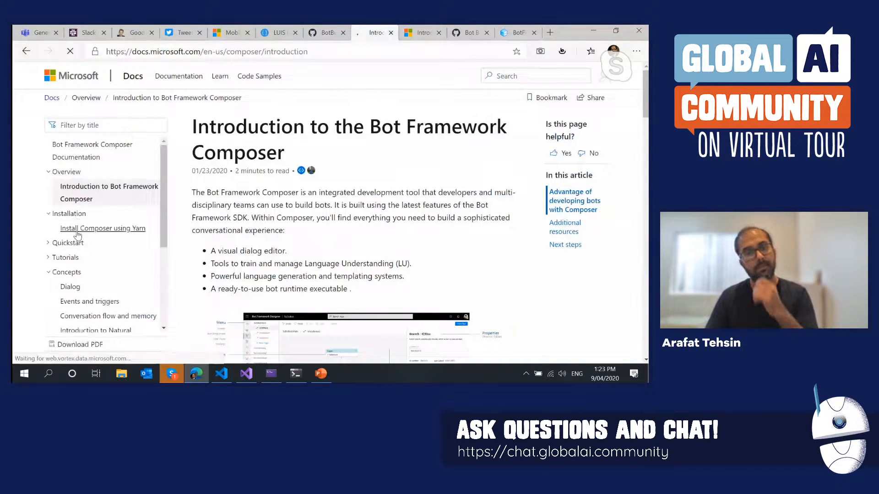
pyautogui.click(78, 227)
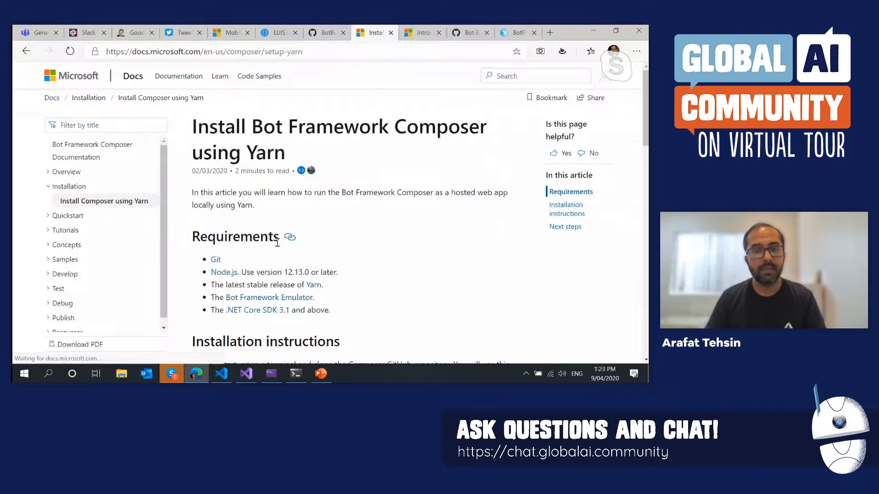
pyautogui.scroll(-3, 290, 227)
pyautogui.scroll(-15, 289, 227)
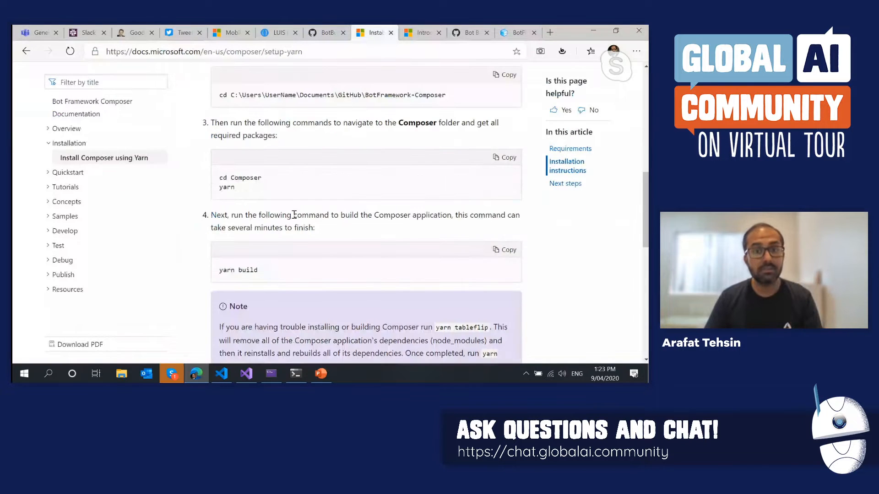
pyautogui.scroll(15, 302, 217)
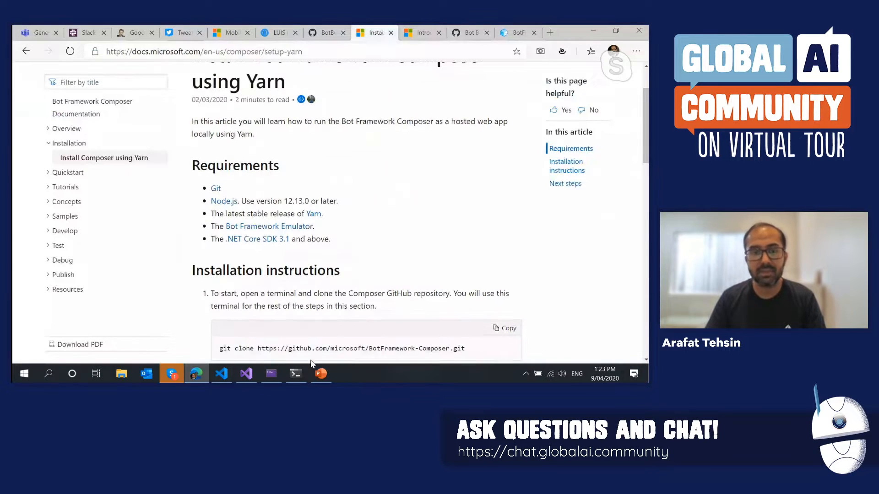
# Switch to the PowerShell terminal, examine the Composer build and yarn startall output, and minimize the window.
pyautogui.click(295, 373)
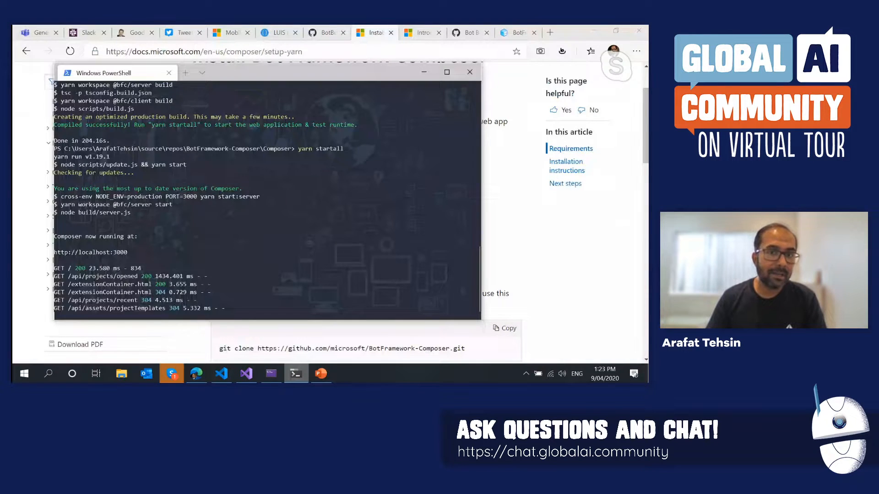
pyautogui.scroll(10, 276, 234)
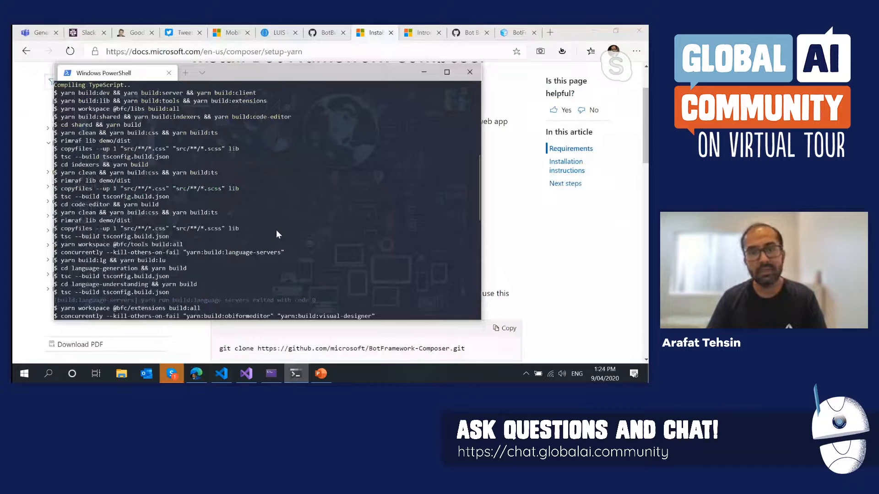
pyautogui.scroll(-10, 276, 231)
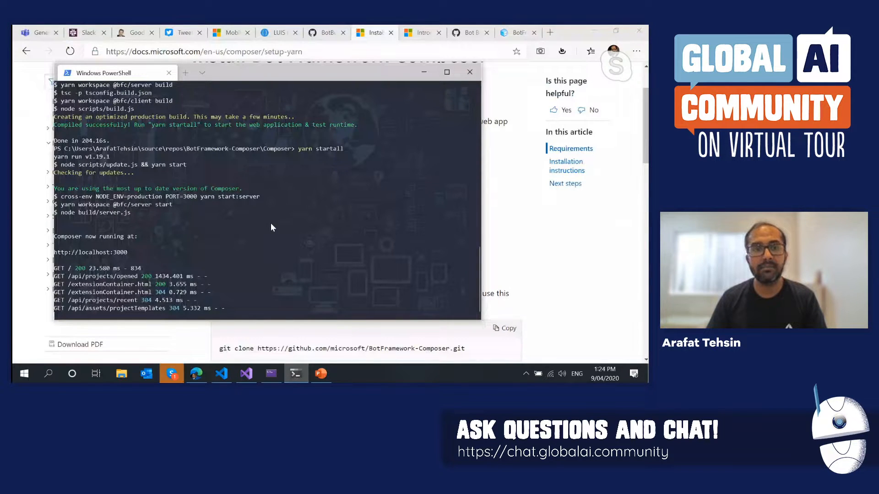
pyautogui.scroll(8, 246, 211)
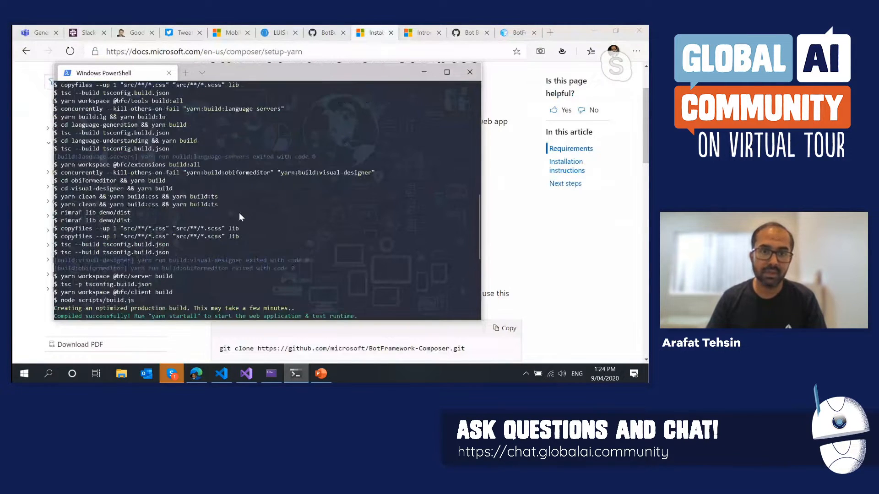
pyautogui.scroll(5, 241, 210)
pyautogui.scroll(5, 242, 209)
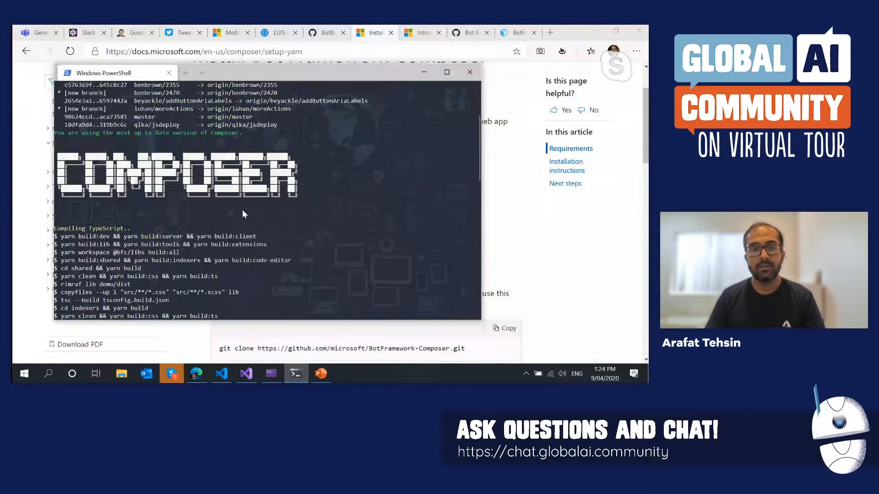
pyautogui.scroll(-3, 246, 223)
pyautogui.scroll(-6, 250, 226)
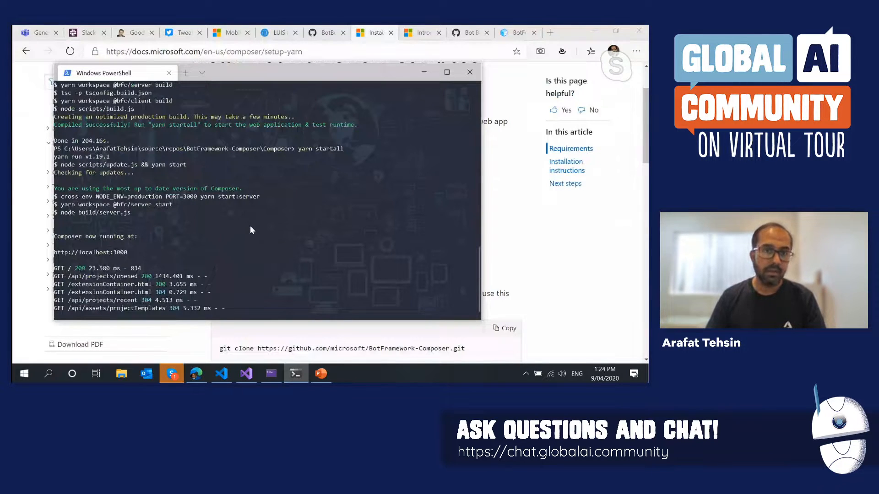
pyautogui.click(424, 72)
# Create a new bot from the Echo Bot template in Bot Framework Composer, keeping the name EchoBot-1 and the MyBots location.
pyautogui.click(518, 33)
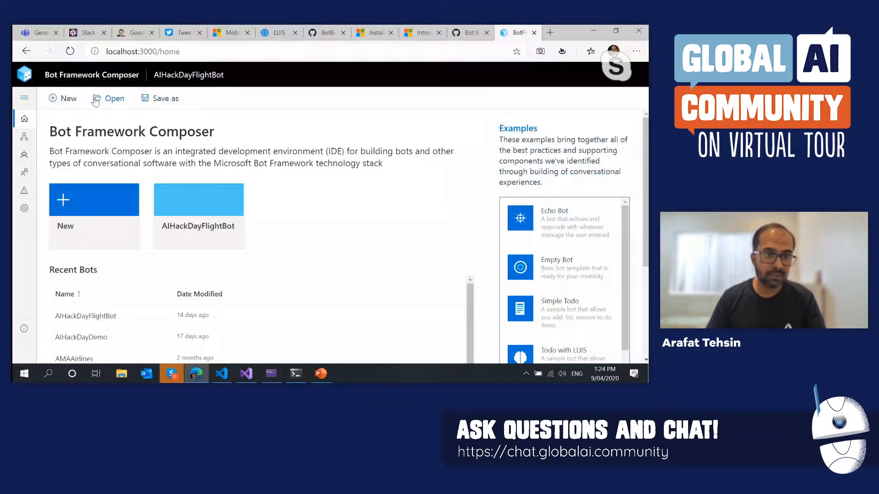
pyautogui.scroll(-3, 245, 218)
pyautogui.scroll(-2, 245, 218)
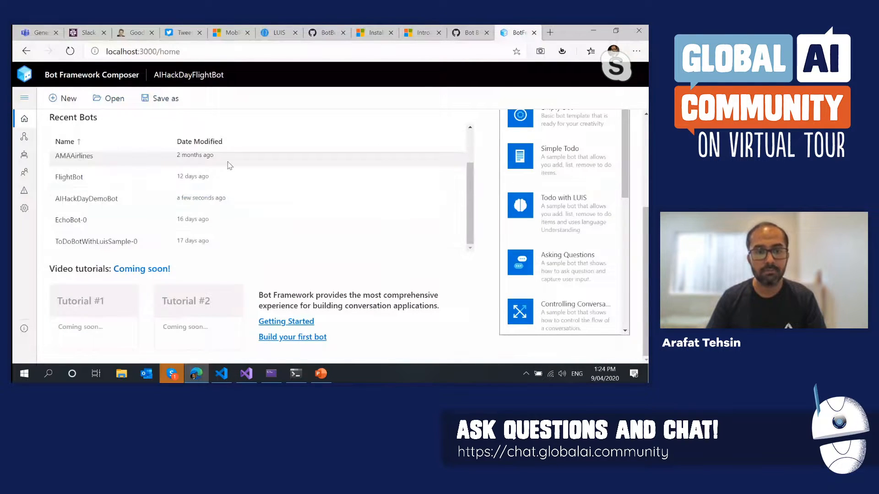
pyautogui.scroll(5, 294, 232)
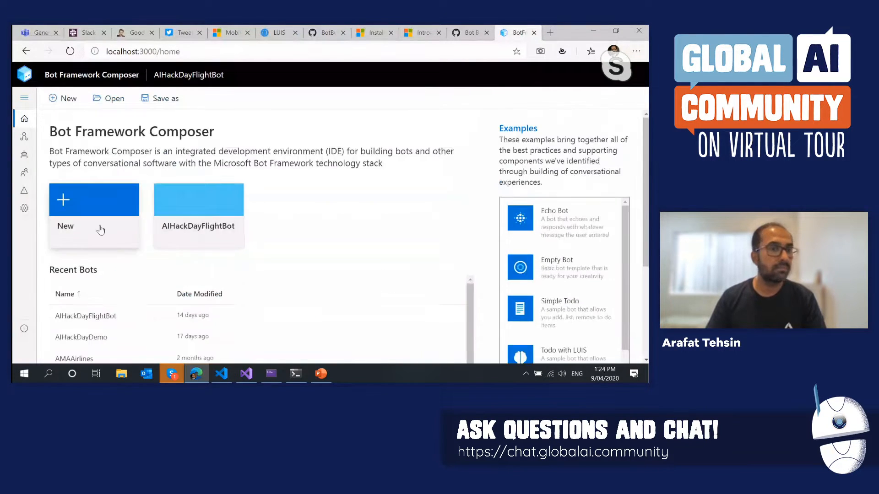
pyautogui.click(102, 230)
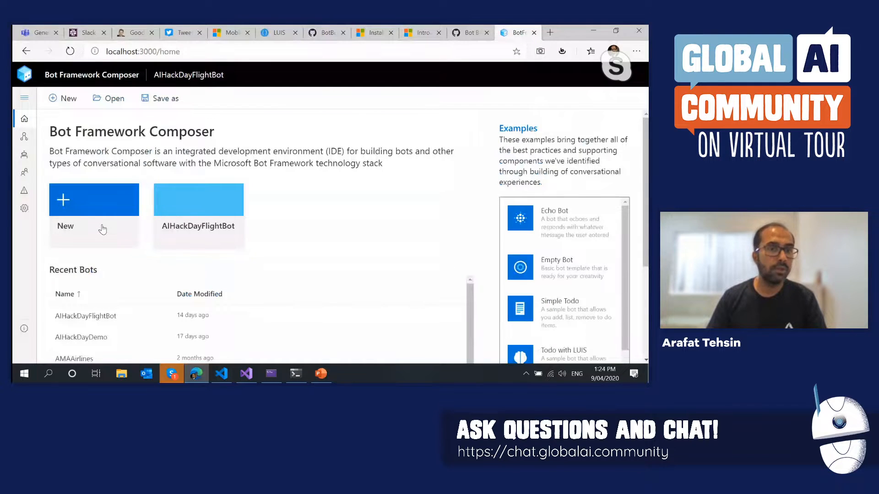
pyautogui.click(135, 181)
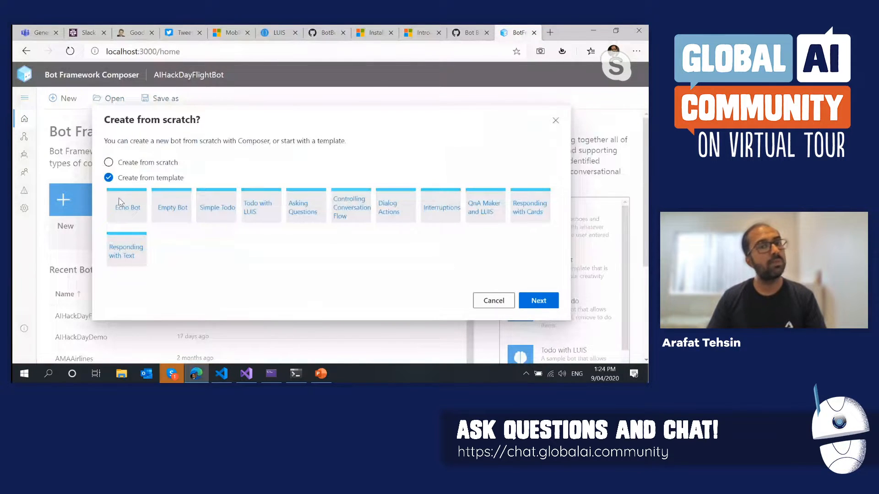
pyautogui.click(134, 217)
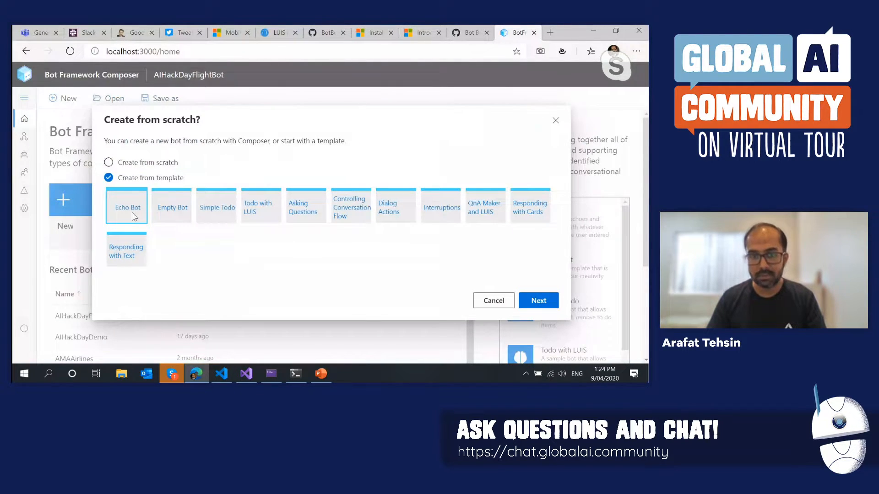
pyautogui.click(544, 302)
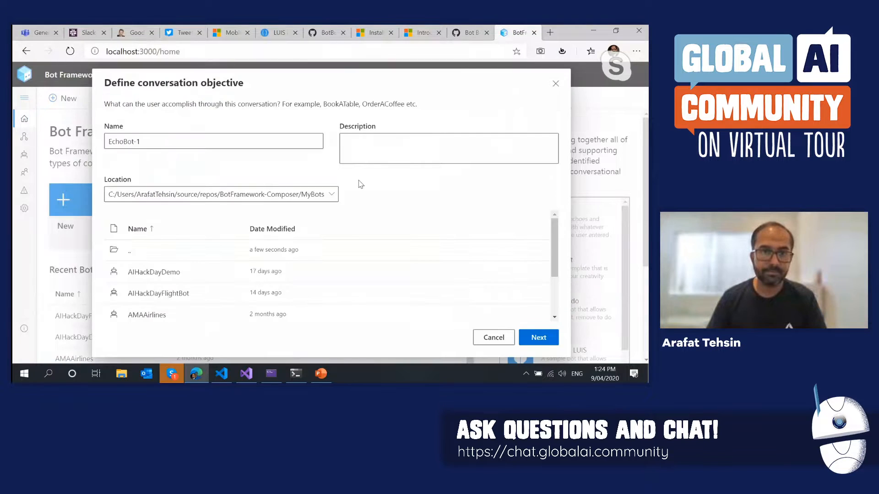
pyautogui.click(539, 338)
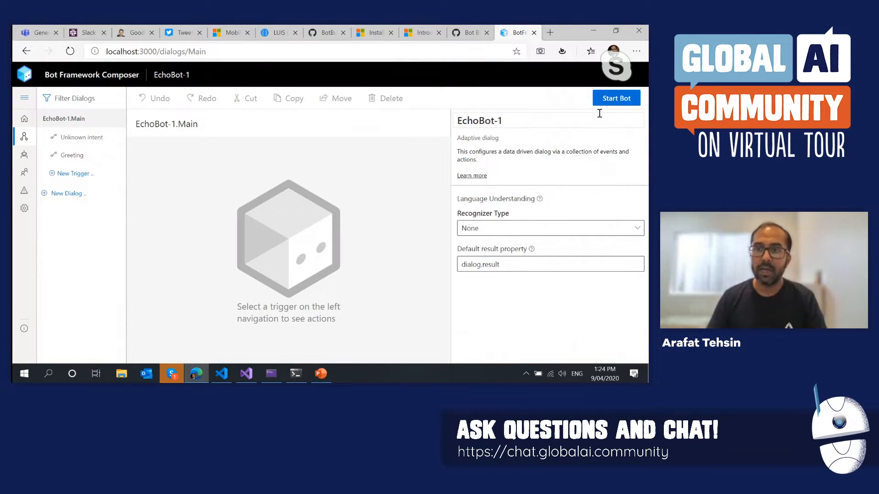
# Start the EchoBot-1 bot and open it for testing in a maximized Bot Framework Emulator.
pyautogui.click(621, 103)
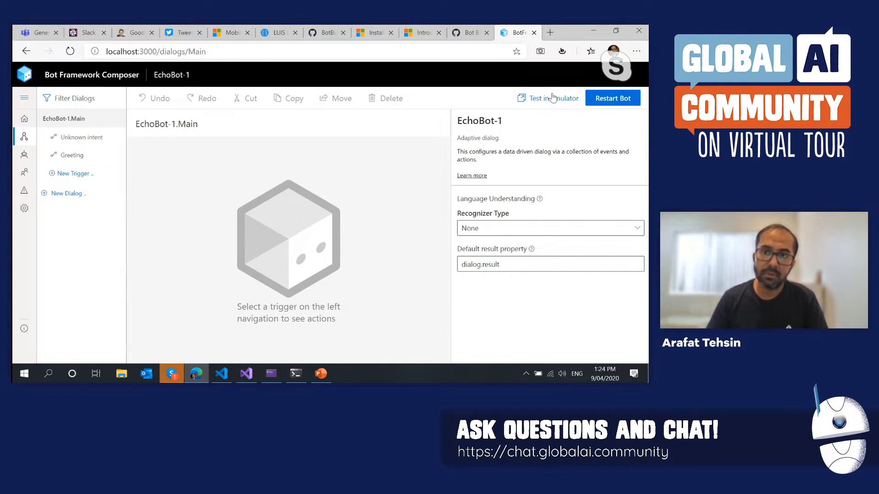
pyautogui.click(554, 102)
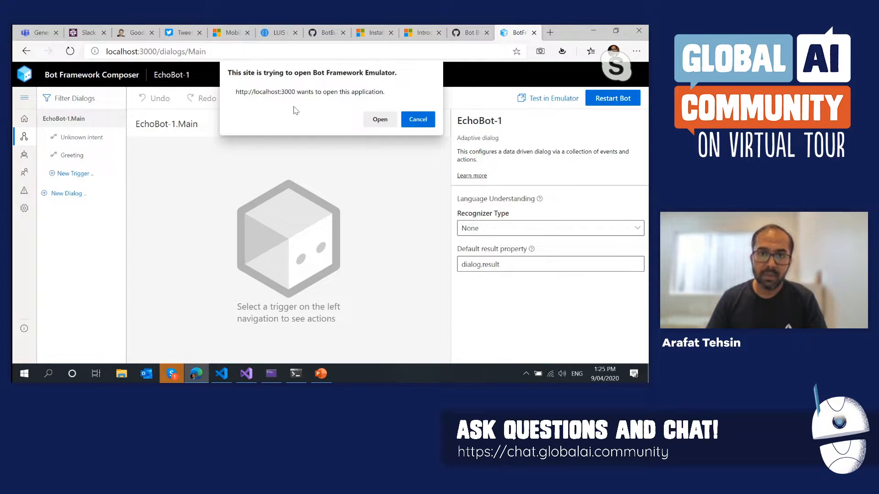
pyautogui.click(381, 124)
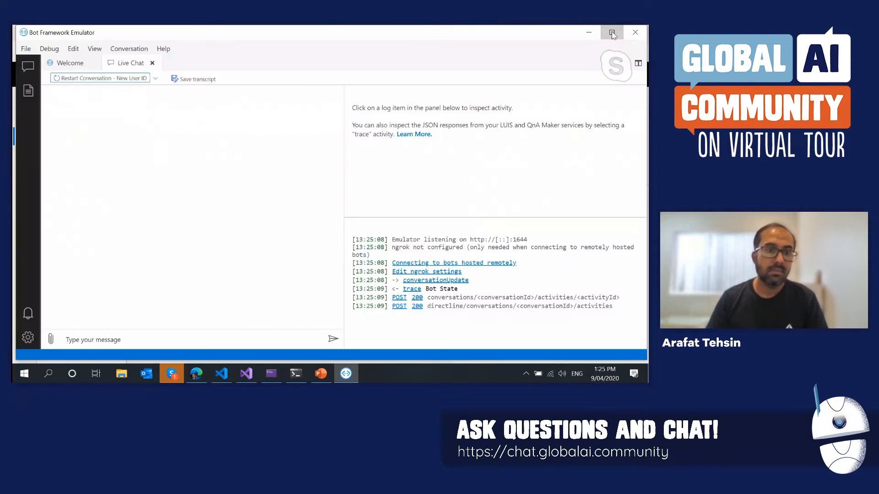
pyautogui.click(612, 33)
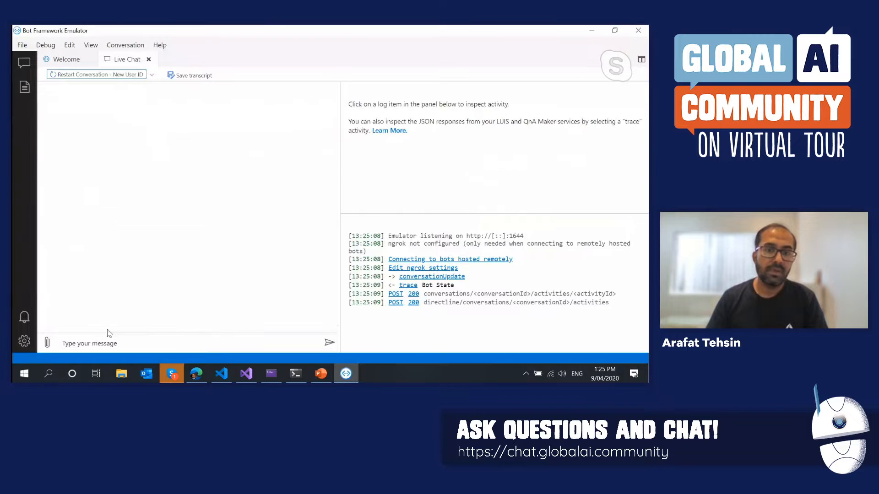
# Send the test message "Hello" to the bot in the live chat.
pyautogui.click(133, 346)
pyautogui.write('Hello')
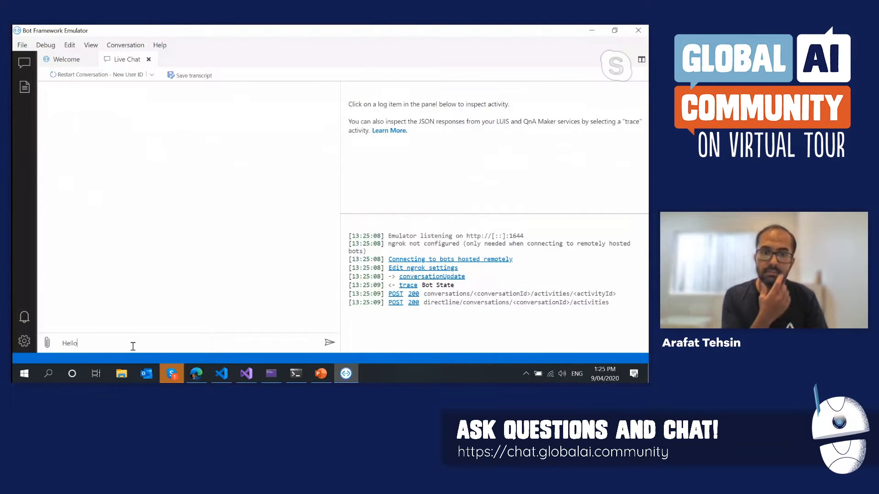
pyautogui.press('Return')
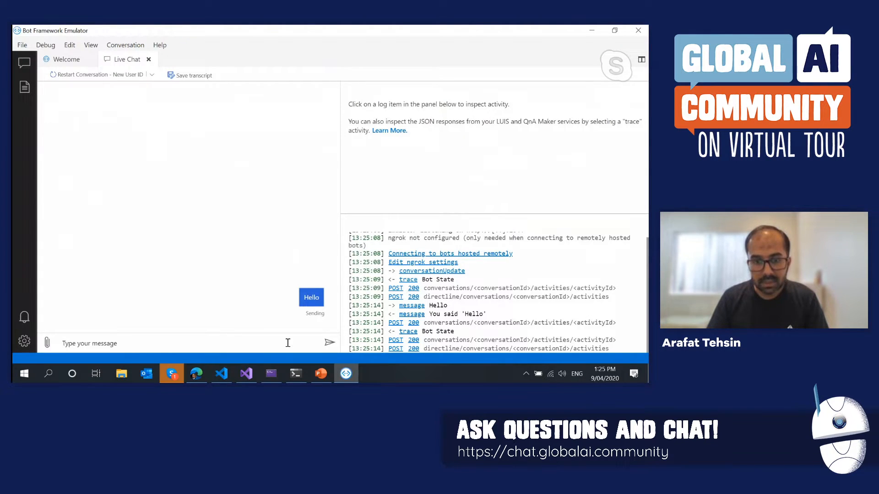
pyautogui.click(315, 319)
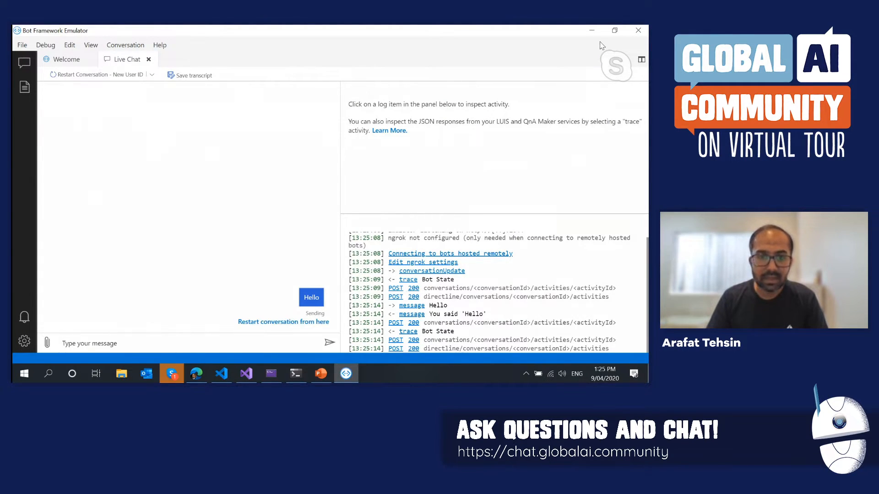
# Restart the conversation with a new user ID, send "Hello!" to the bot, and check its reply.
pyautogui.click(83, 79)
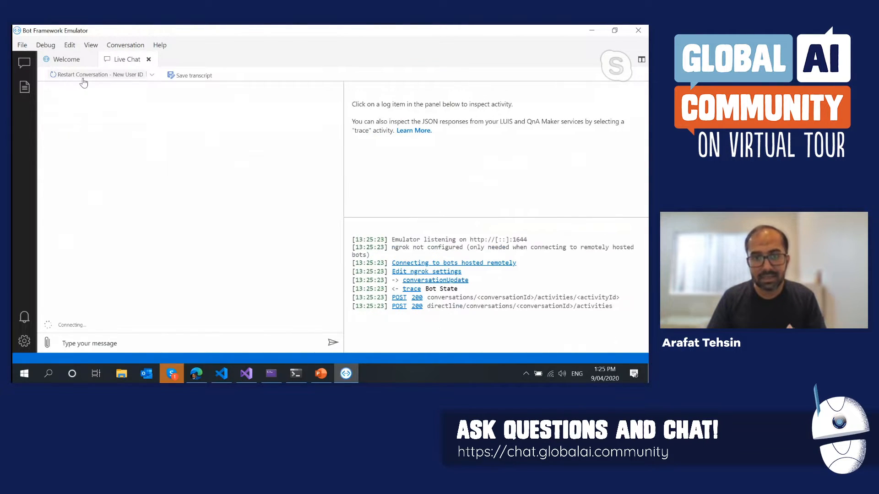
pyautogui.click(155, 344)
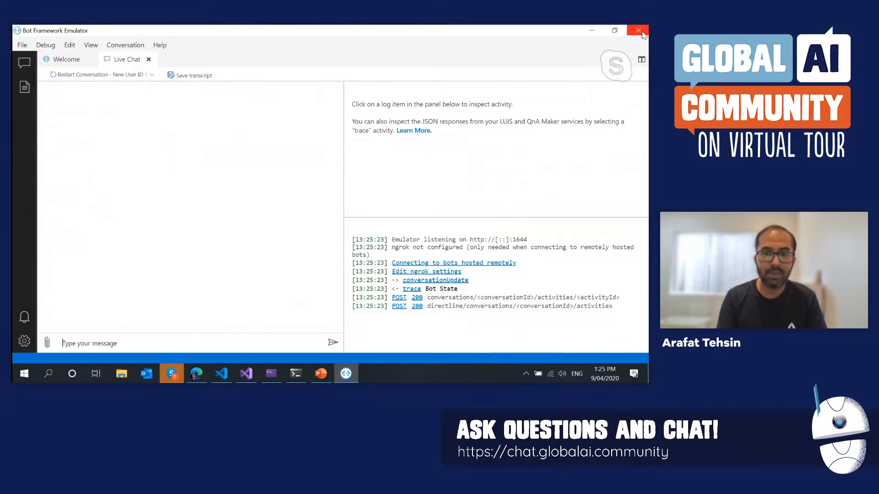
pyautogui.write('Hello!')
pyautogui.press('Return')
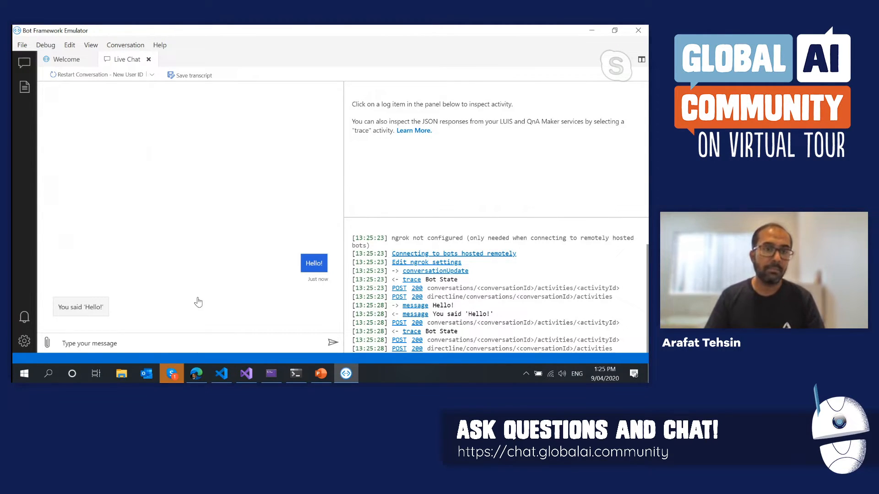
pyautogui.hotkey('alt', 'Tab')
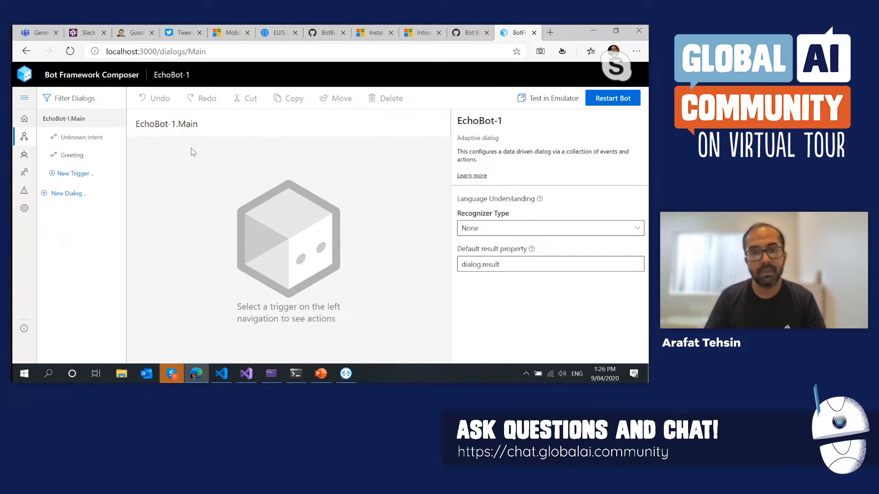
pyautogui.hotkey('alt', 'Tab')
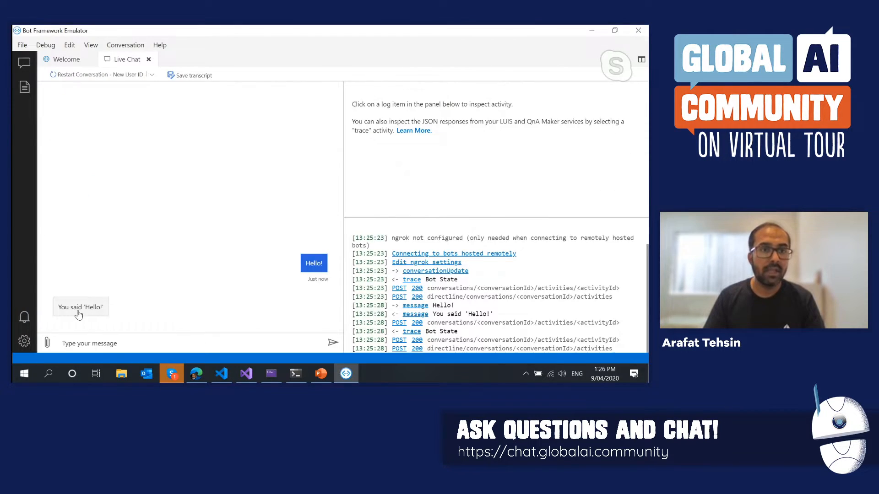
# Switch to Bot Framework Composer and create a bot from scratch named GlobalAIOnTourBot, keeping the MyBots location and an empty description.
pyautogui.hotkey('alt', 'Tab')
pyautogui.click(24, 118)
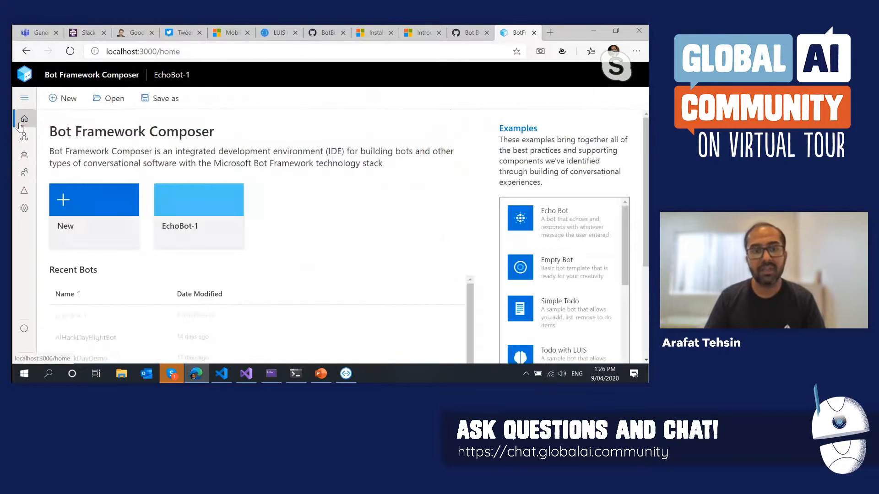
pyautogui.click(82, 209)
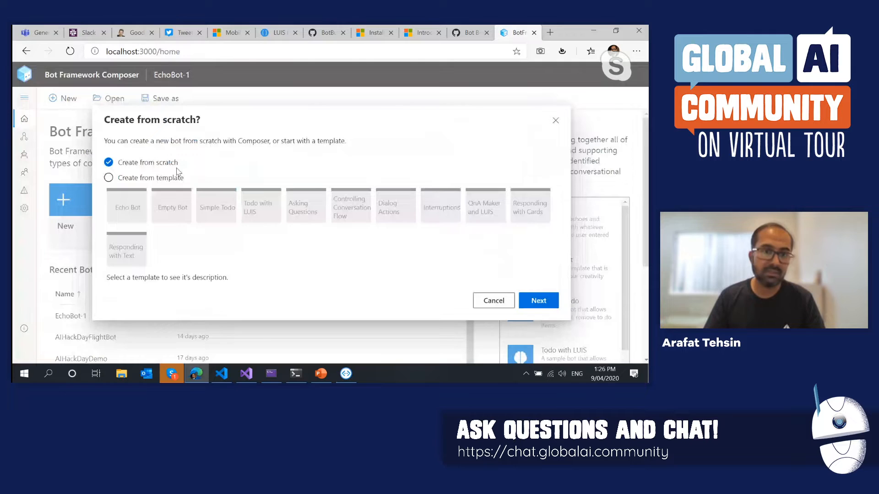
pyautogui.click(538, 300)
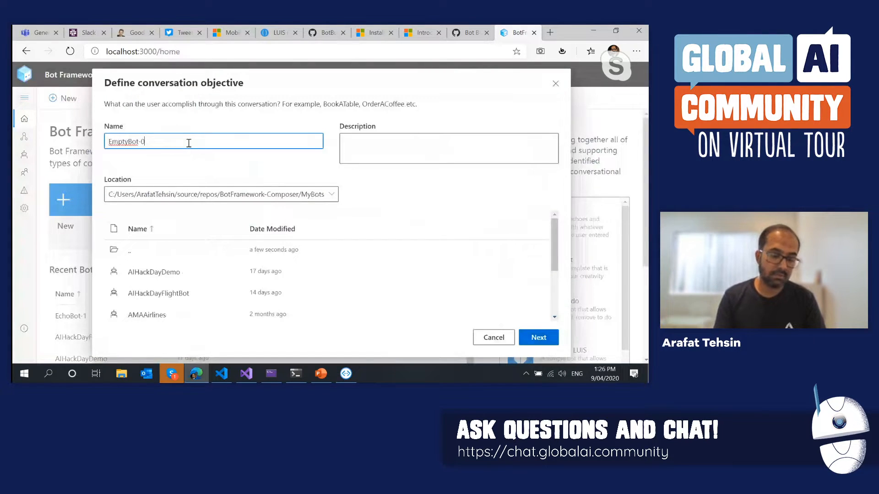
pyautogui.tripleClick(183, 147)
pyautogui.write('GlobalAI')
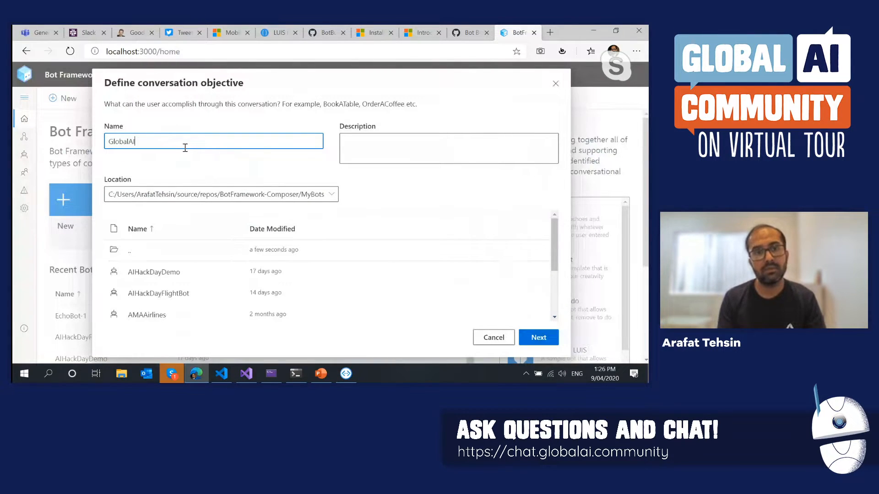
pyautogui.write('OnTo')
pyautogui.press('BackSpace')
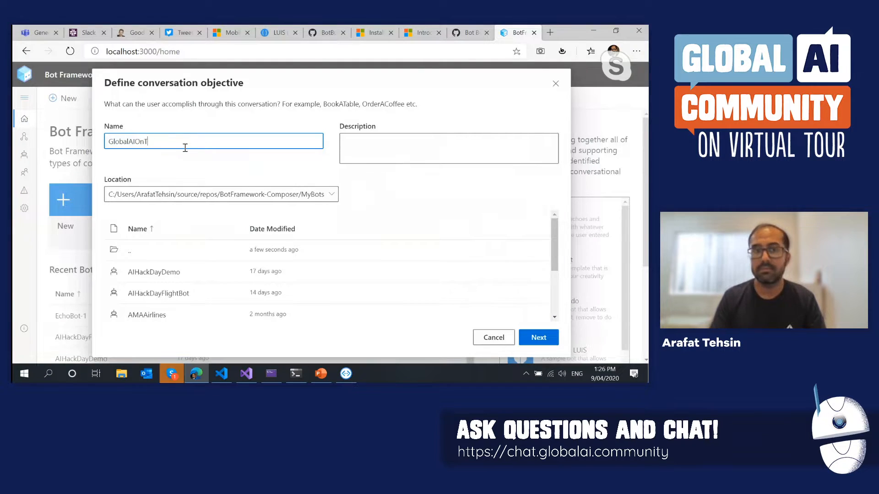
pyautogui.write('ourBot')
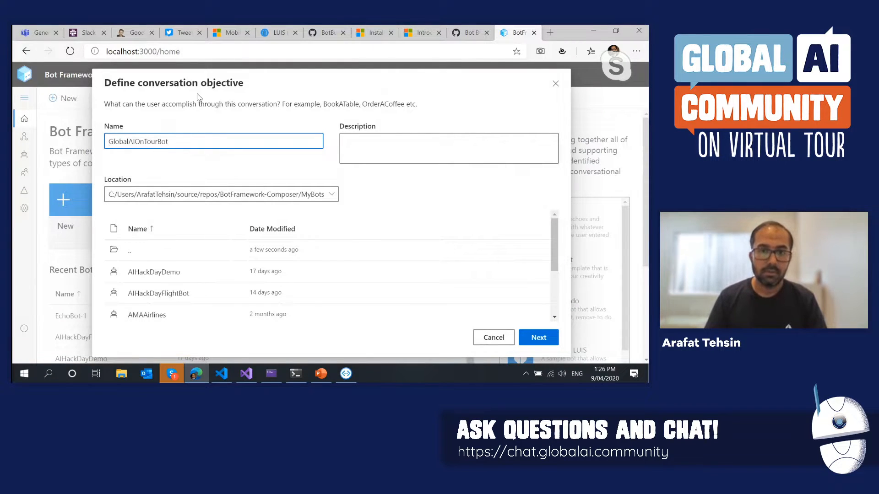
pyautogui.click(424, 151)
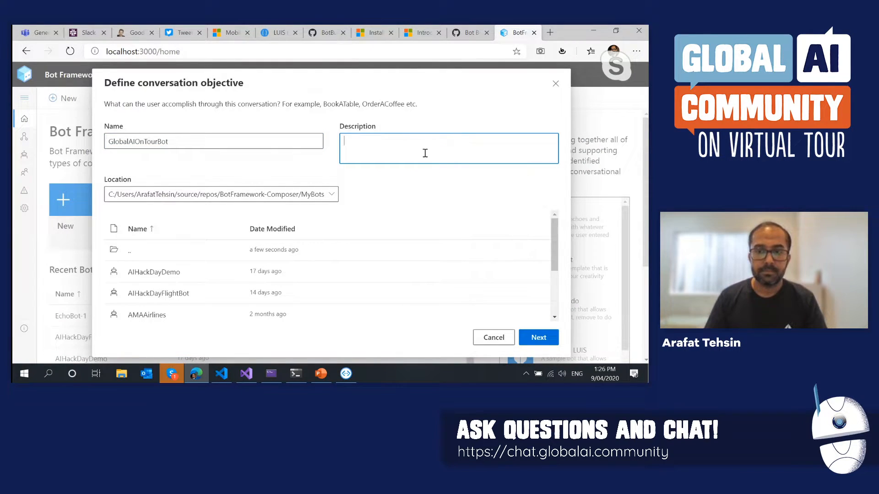
pyautogui.click(539, 338)
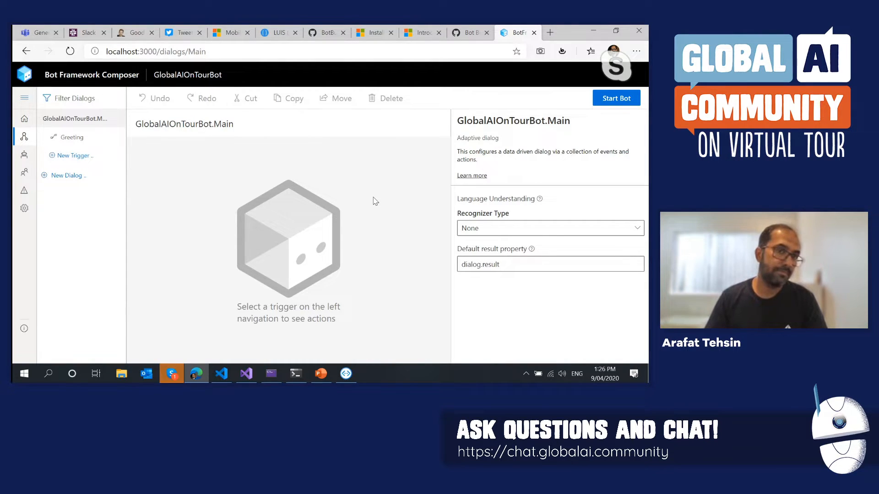
# Add a Send a response action to the True branch of the if/else condition in the Greeting trigger.
pyautogui.click(62, 138)
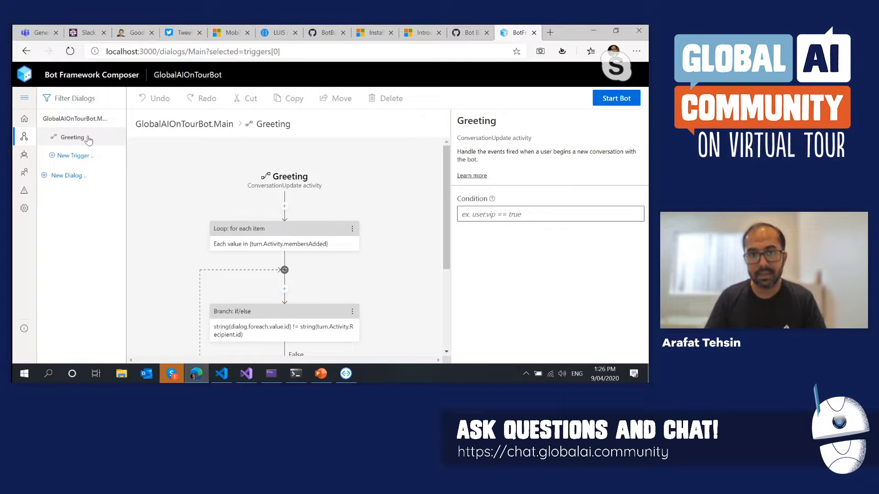
pyautogui.scroll(-3, 337, 195)
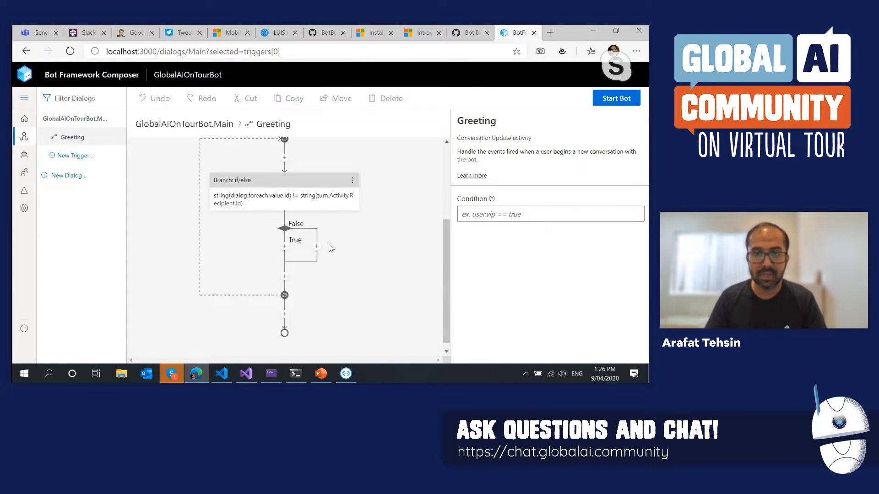
pyautogui.moveTo(444, 296); pyautogui.dragTo(460, 277)
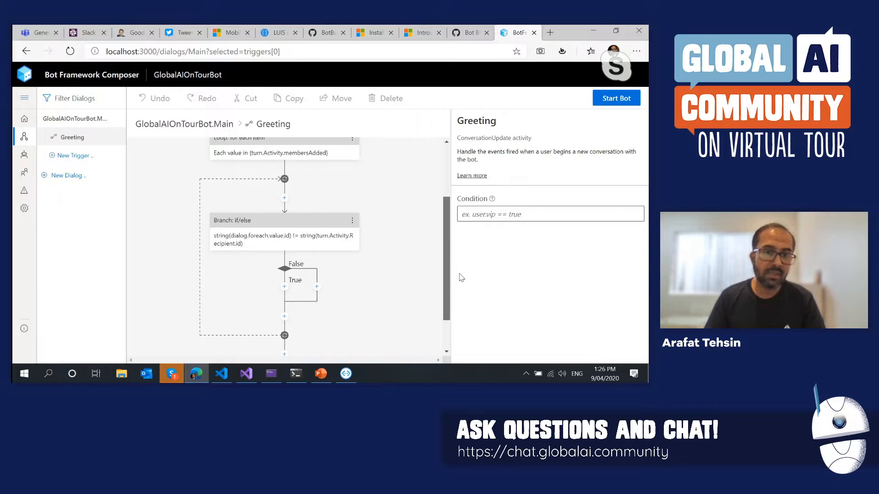
pyautogui.click(284, 287)
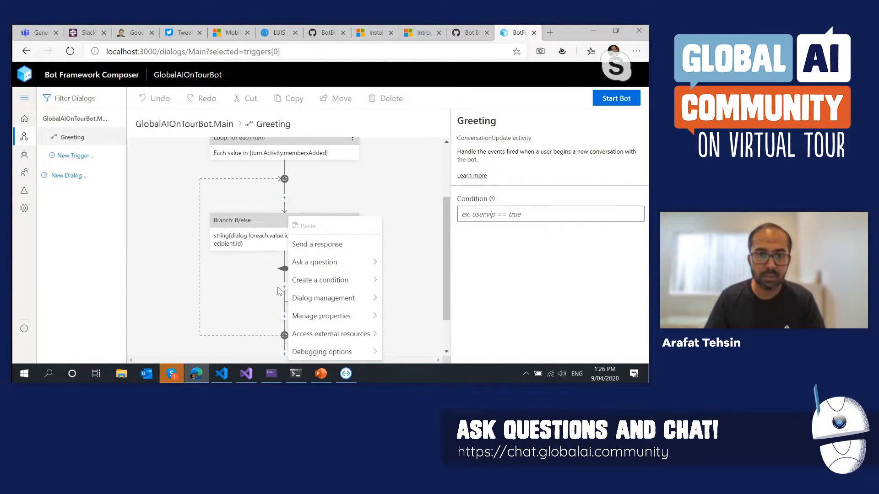
pyautogui.click(304, 245)
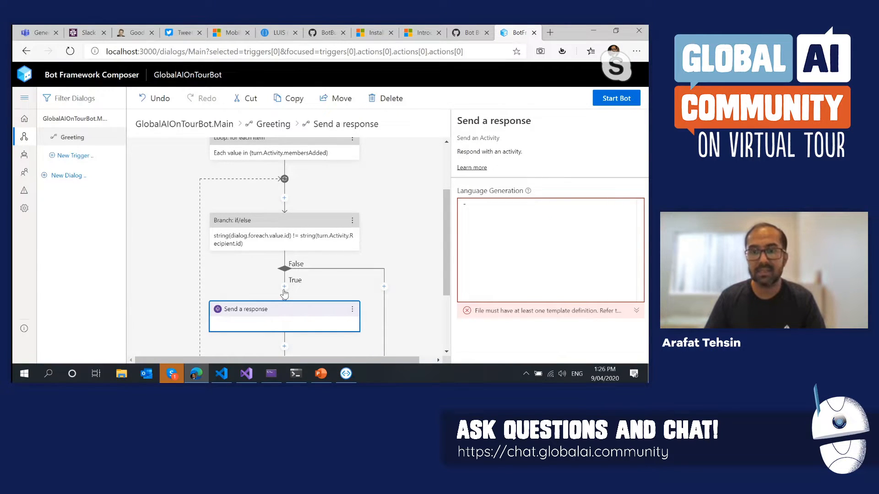
# Enter "Hello! Welcome to the flight bot from Global AI On Tour" as the language generation text of the response.
pyautogui.click(502, 208)
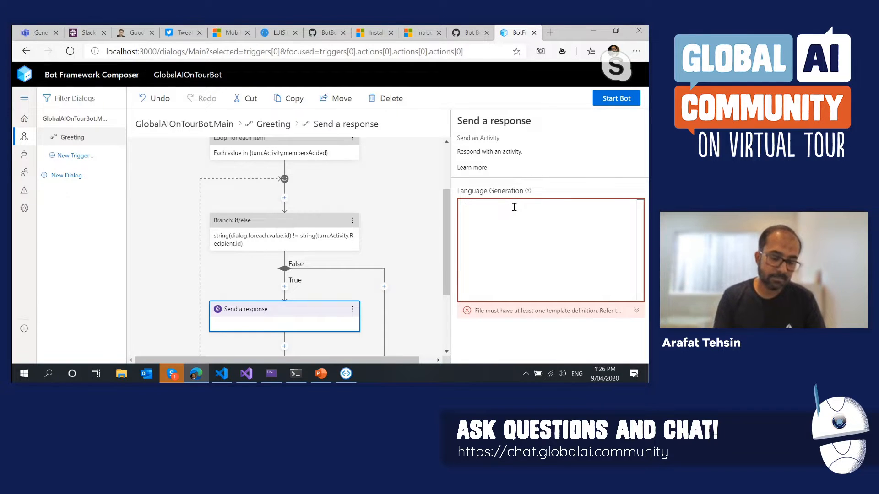
pyautogui.write('Helo')
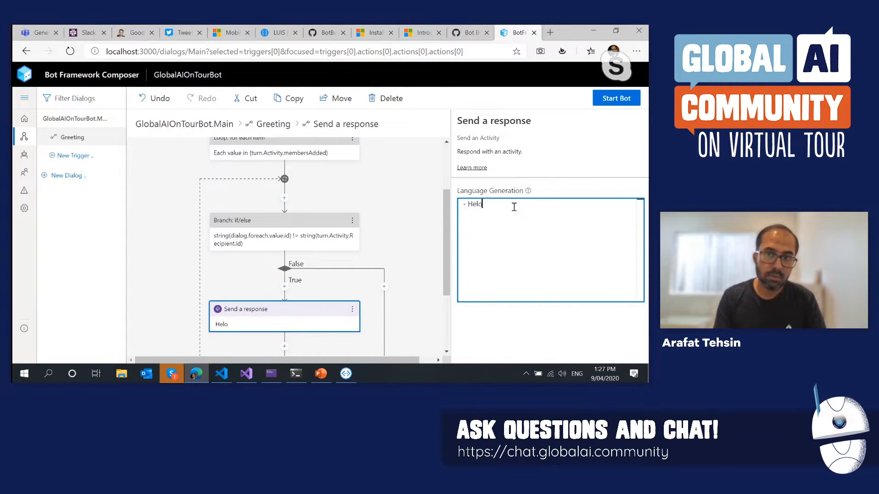
pyautogui.press('BackSpace')
pyautogui.write('lo! Wel')
pyautogui.write('come')
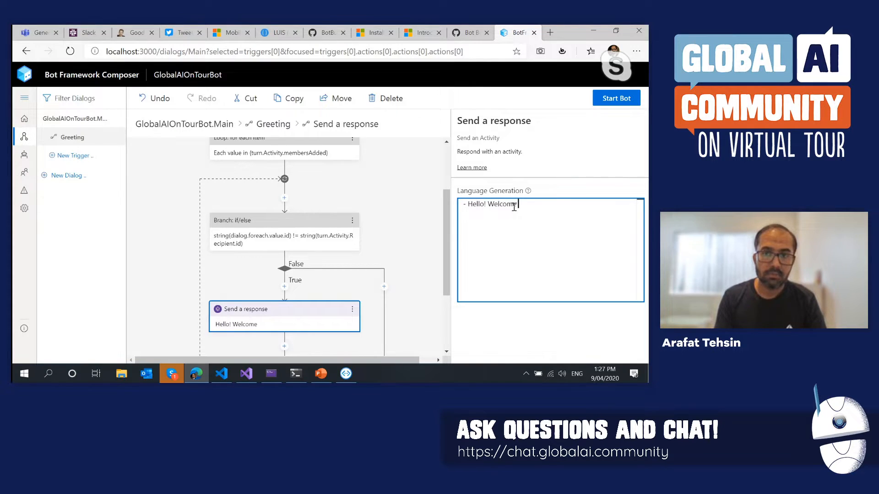
pyautogui.write(' to the flight bot from Global AI ')
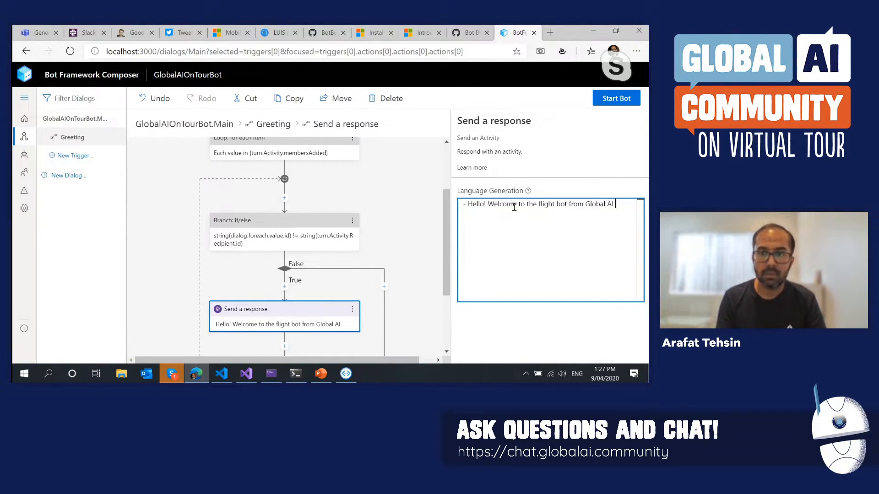
pyautogui.write('On Tour')
# Add a second response variation reading "Hey! You're most welcome to the Flight Bot from Global AI On Tour".
pyautogui.press('Return')
pyautogui.write('-')
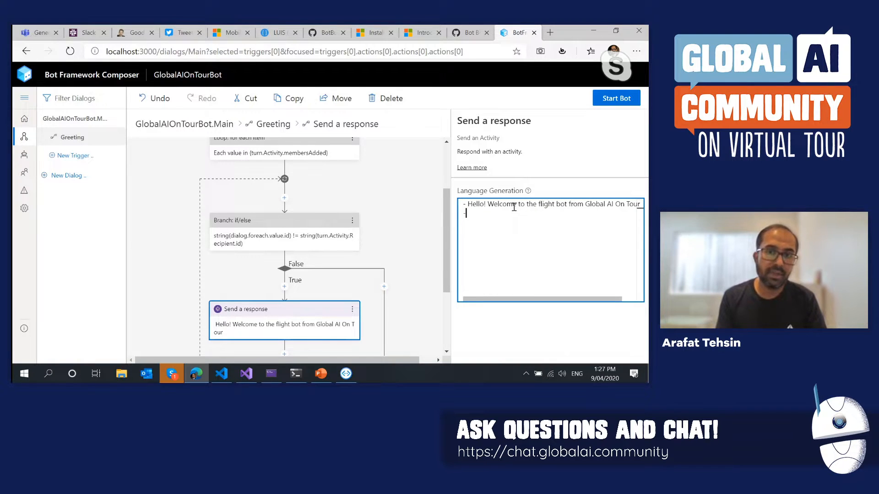
pyautogui.write(" I'm")
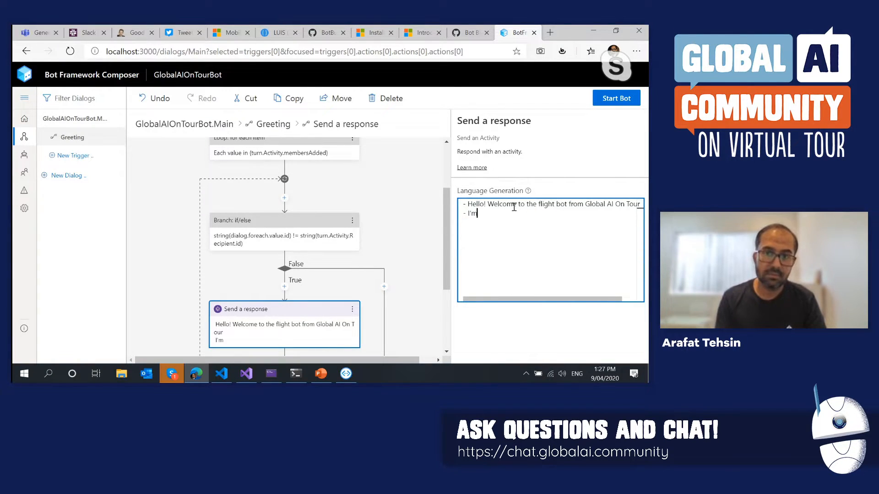
pyautogui.press('BackSpace')
pyautogui.press('BackSpace')
pyautogui.press('BackSpace')
pyautogui.write('Hey!')
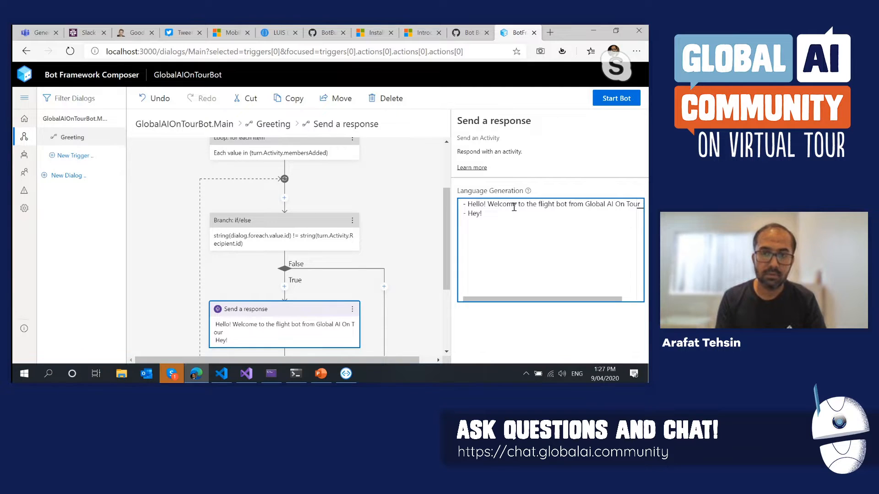
pyautogui.write(' We')
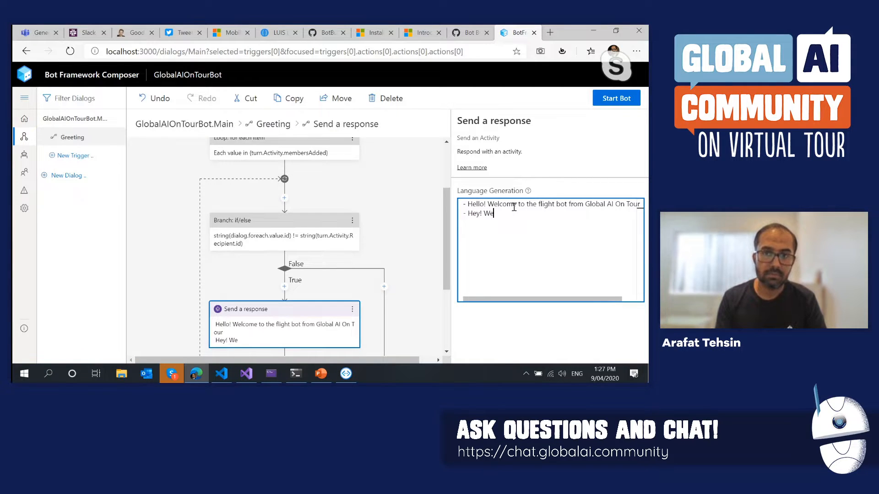
pyautogui.press('BackSpace')
pyautogui.press('BackSpace')
pyautogui.write("You're most w")
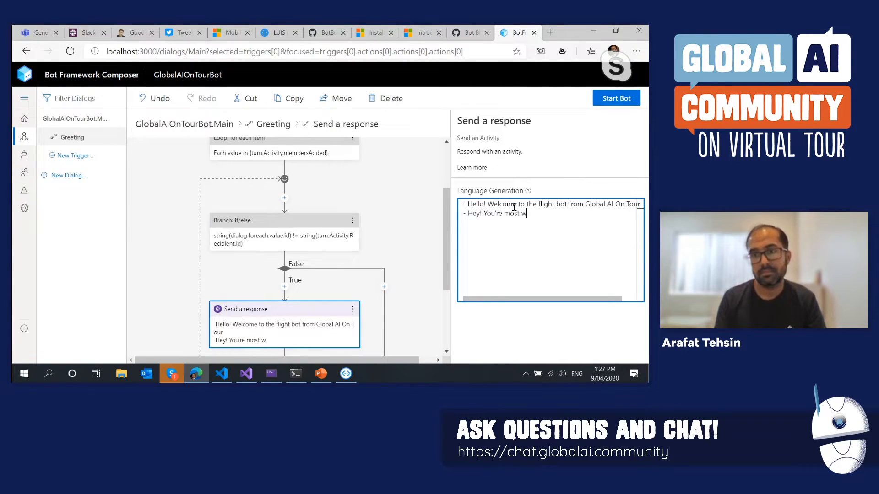
pyautogui.write('elcome ')
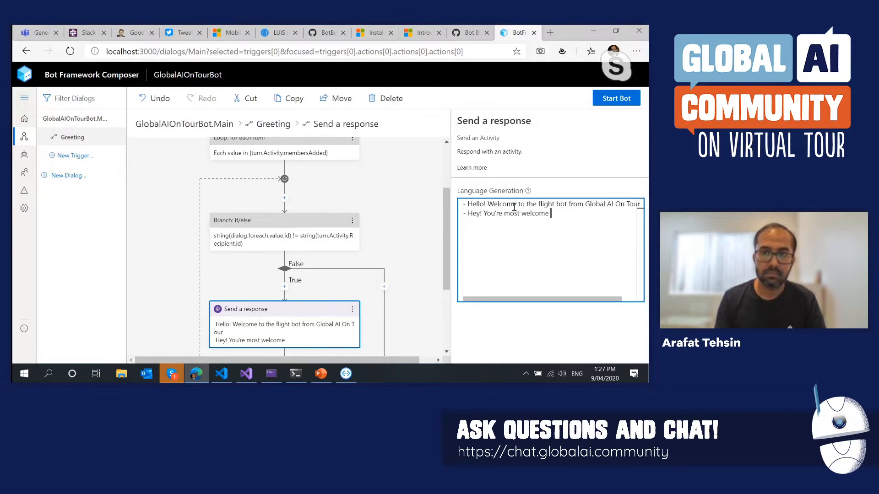
pyautogui.write('to the Flight Bot from Global AI')
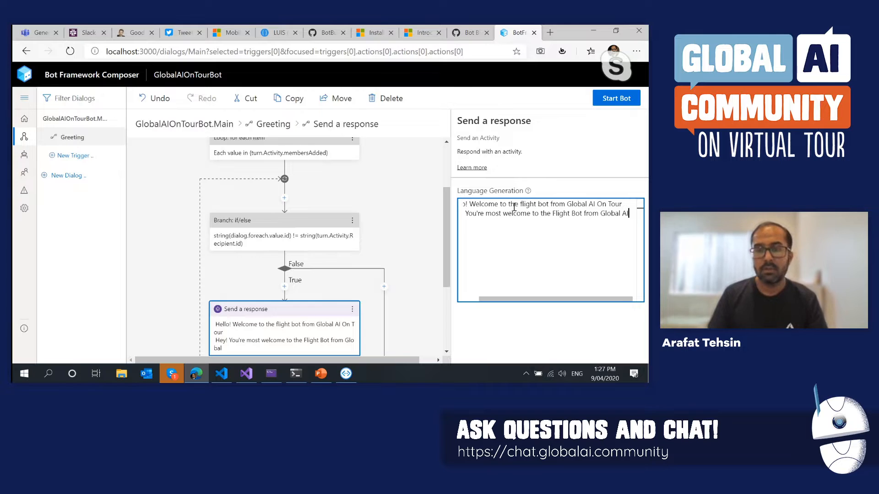
pyautogui.write(' On Tour')
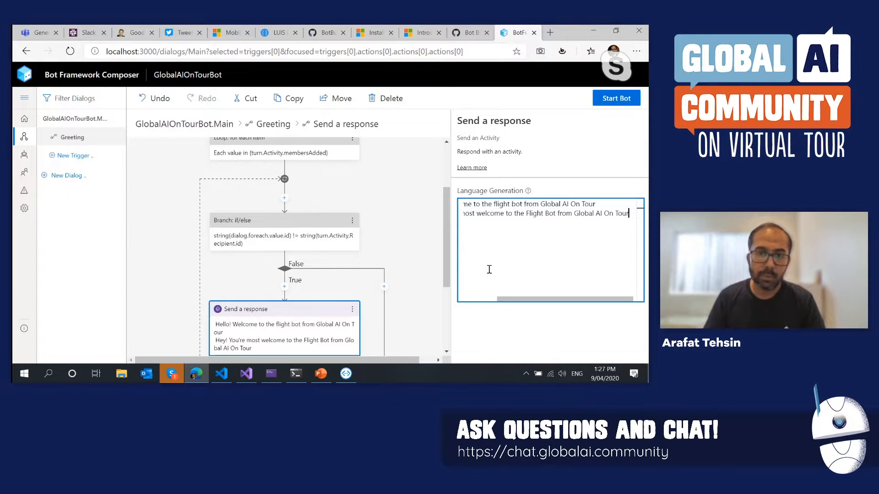
pyautogui.click(484, 299)
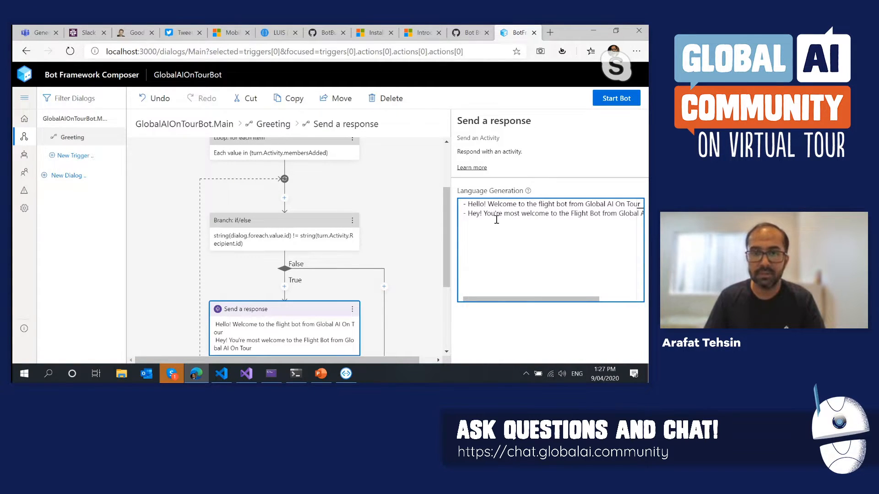
pyautogui.scroll(-1, 438, 244)
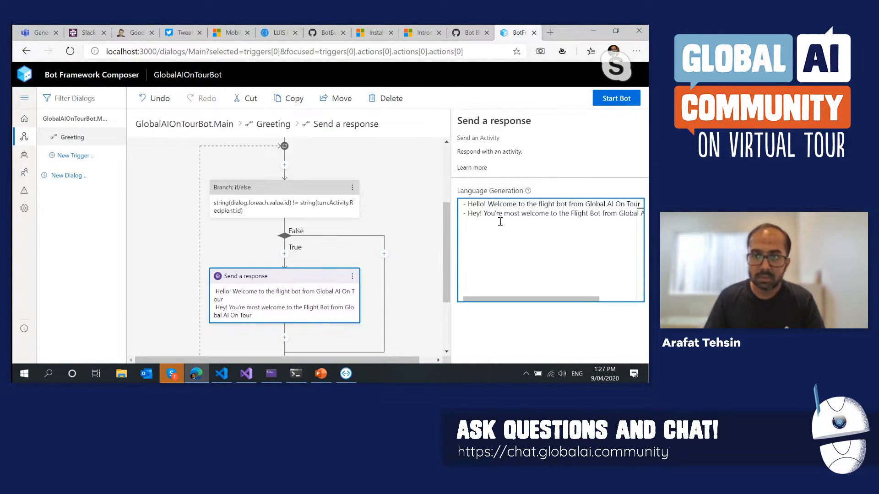
# Start GlobalAIOnTourBot and open it for testing in the Bot Framework Emulator.
pyautogui.click(606, 102)
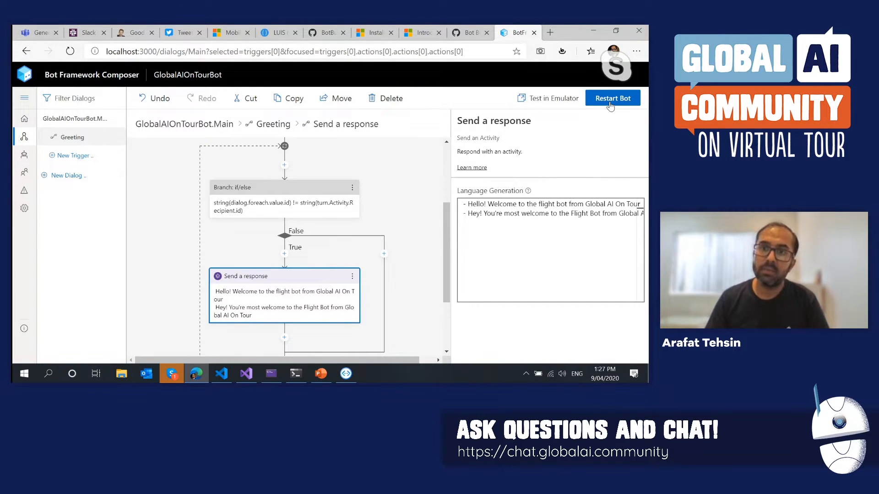
pyautogui.click(567, 100)
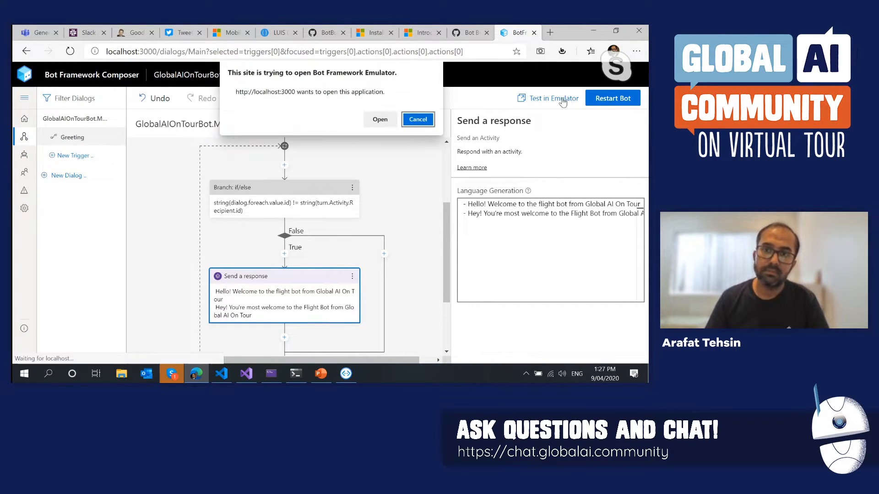
pyautogui.click(394, 118)
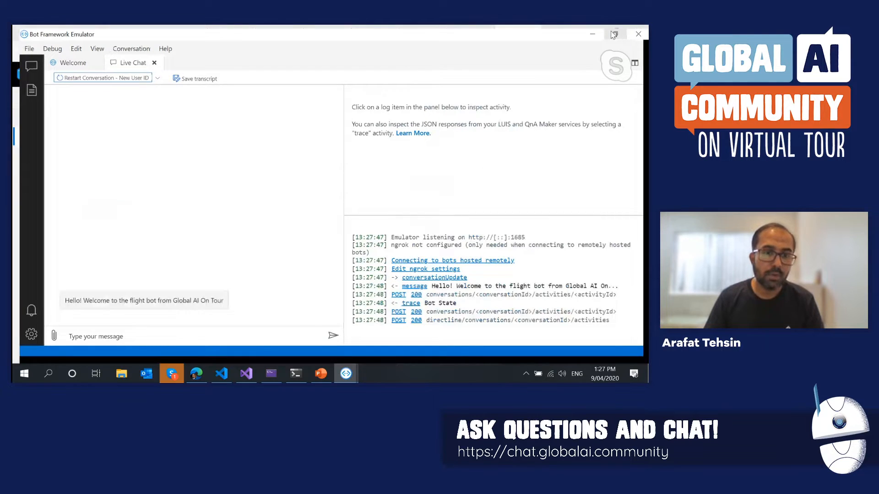
# Restart the live chat conversation with a new user ID to check the bot's greeting variations.
pyautogui.click(144, 344)
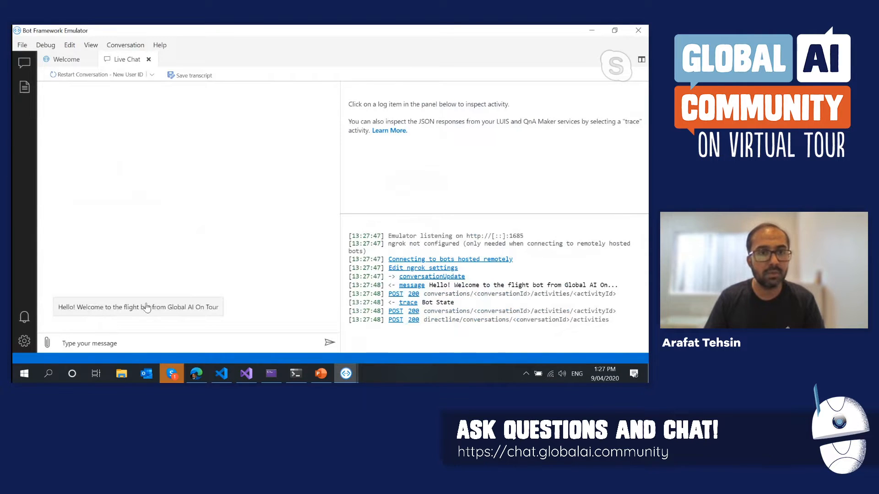
pyautogui.click(109, 79)
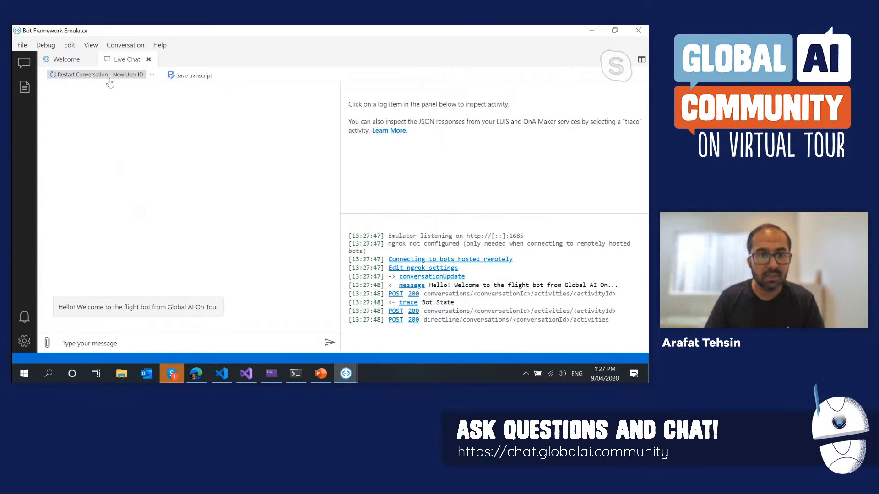
pyautogui.click(109, 80)
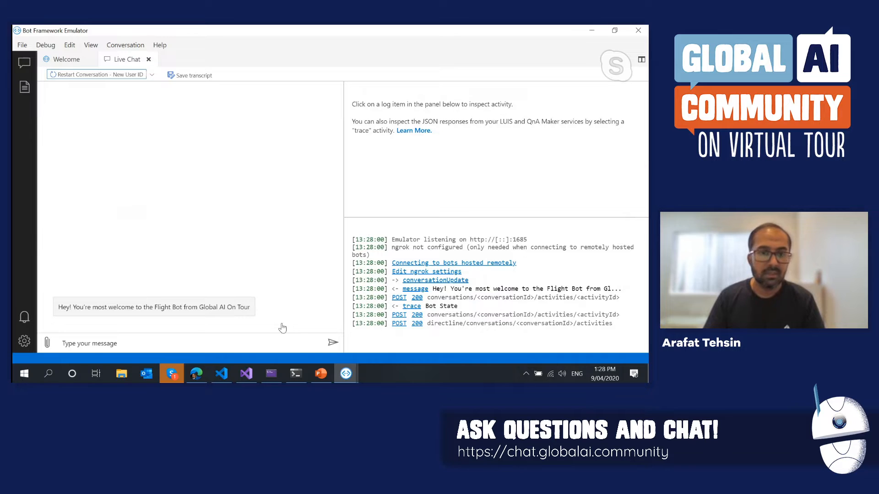
# Switch back to Bot Framework Composer and review the Greeting flow around the Send a response action.
pyautogui.hotkey('alt', 'Tab')
pyautogui.scroll(-3, 256, 238)
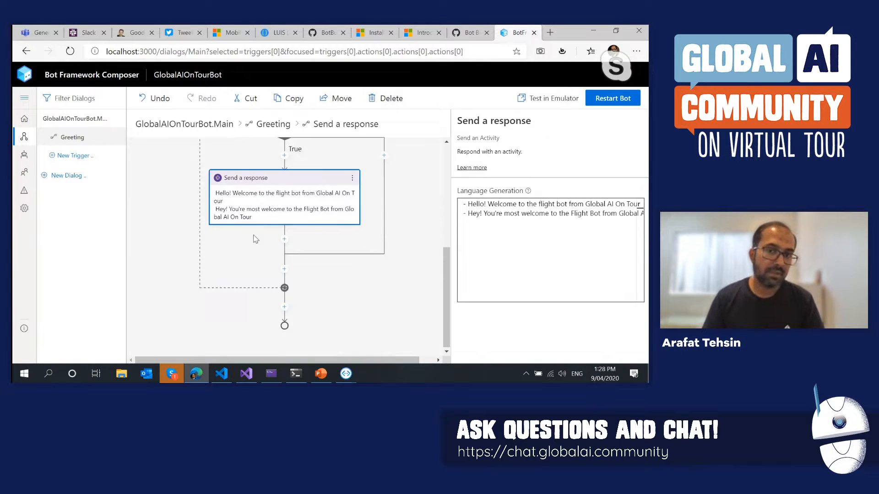
pyautogui.scroll(3, 321, 238)
pyautogui.scroll(-2, 362, 235)
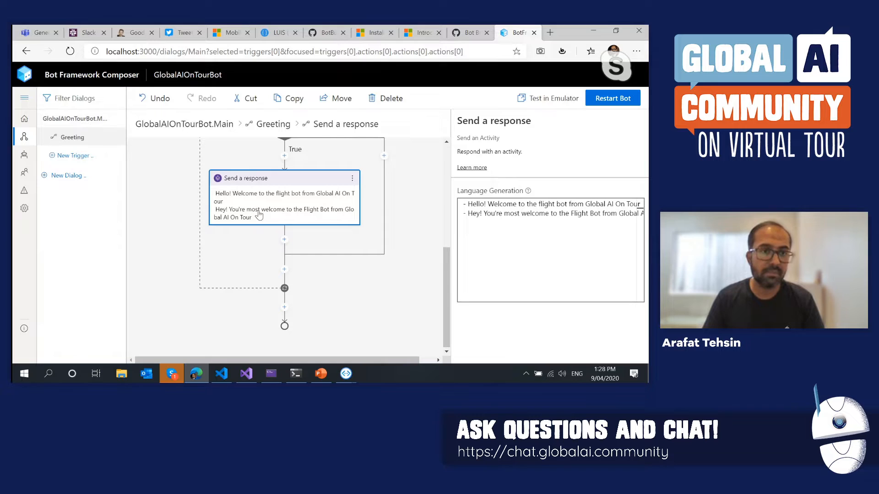
# Leave the Greeting flow and open the properties of the GlobalAIOnTourBot.Main dialog.
pyautogui.scroll(5, 369, 241)
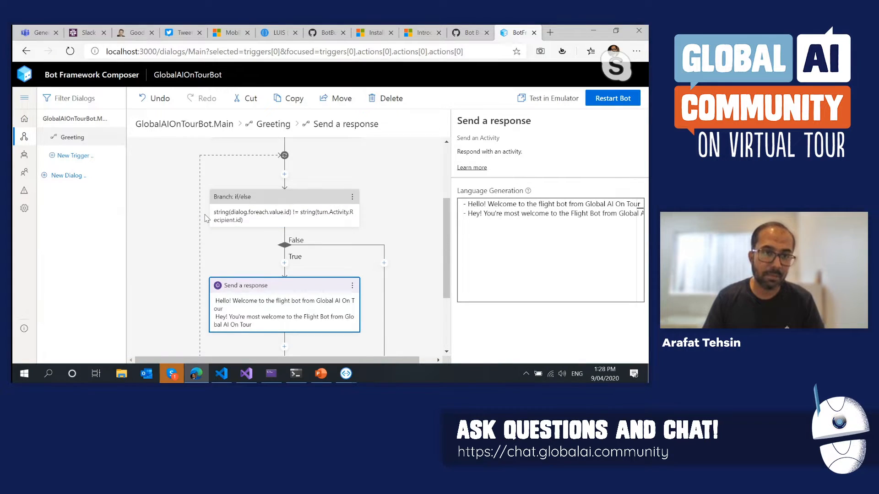
pyautogui.click(68, 118)
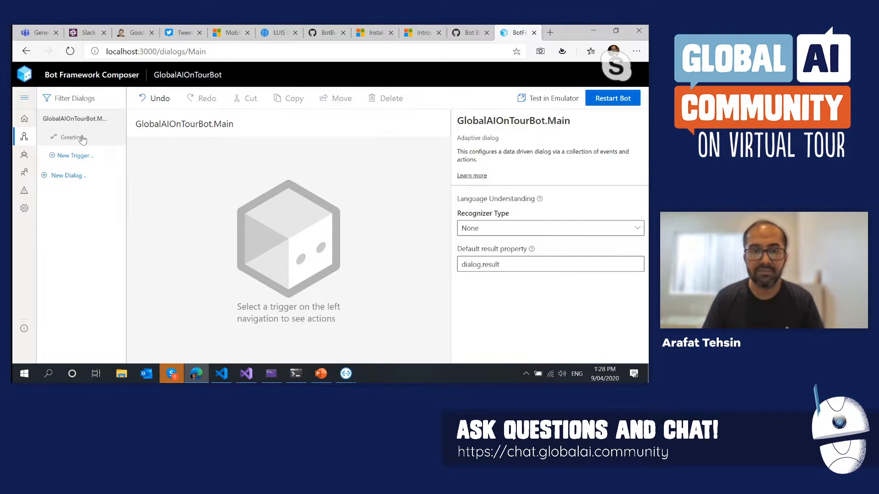
# Switch to Bot Framework Emulator, draft the chat message "I want to track a flight AT 123" and cut it unsent.
pyautogui.hotkey('alt', 'Tab')
pyautogui.click(190, 346)
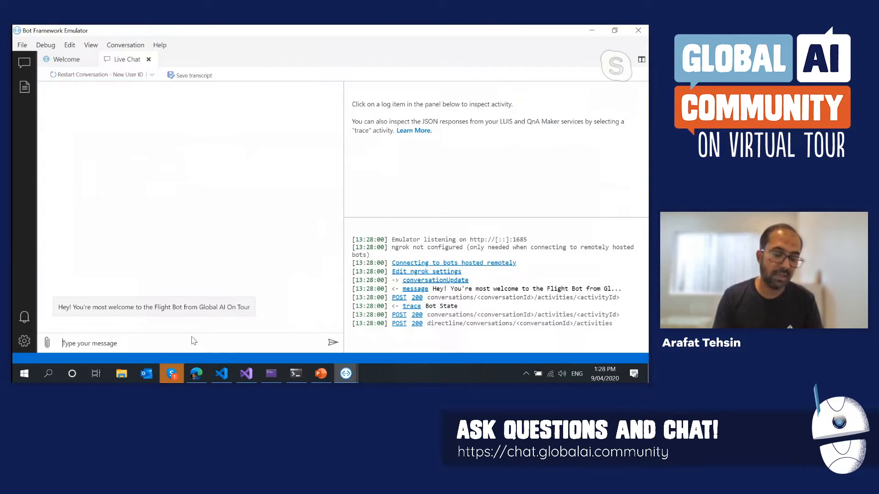
pyautogui.write('I want')
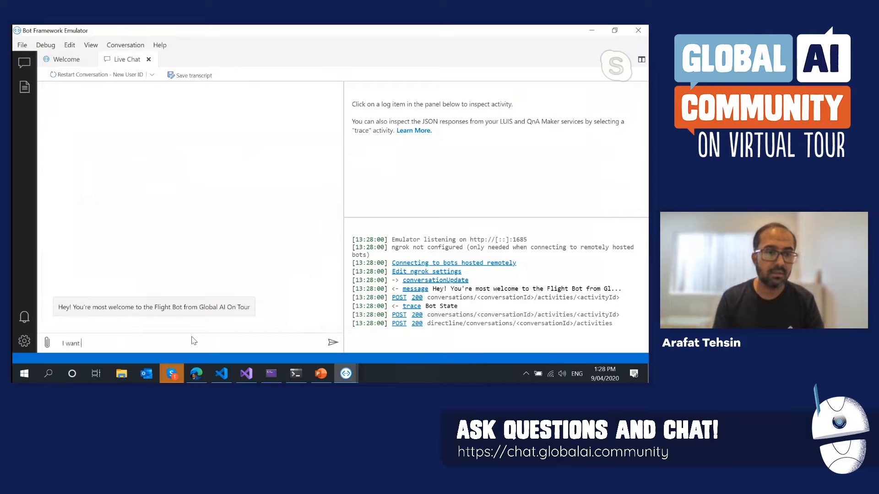
pyautogui.write(' to trac')
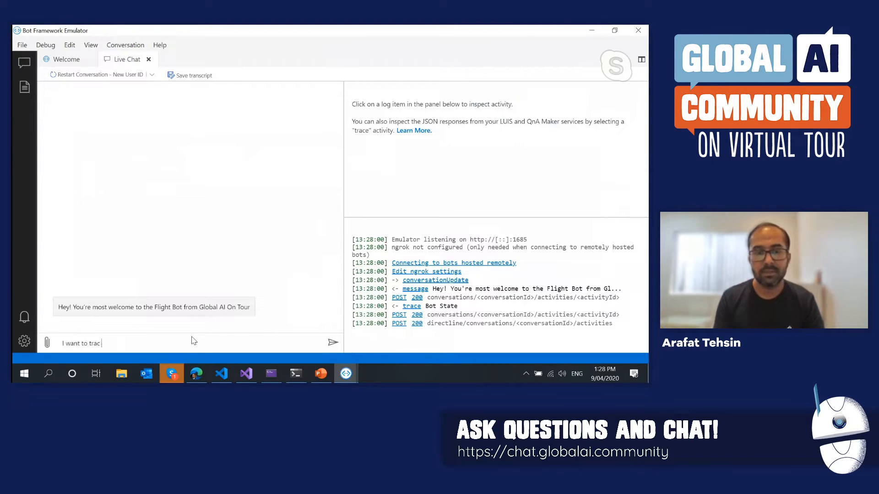
pyautogui.write('k a flight')
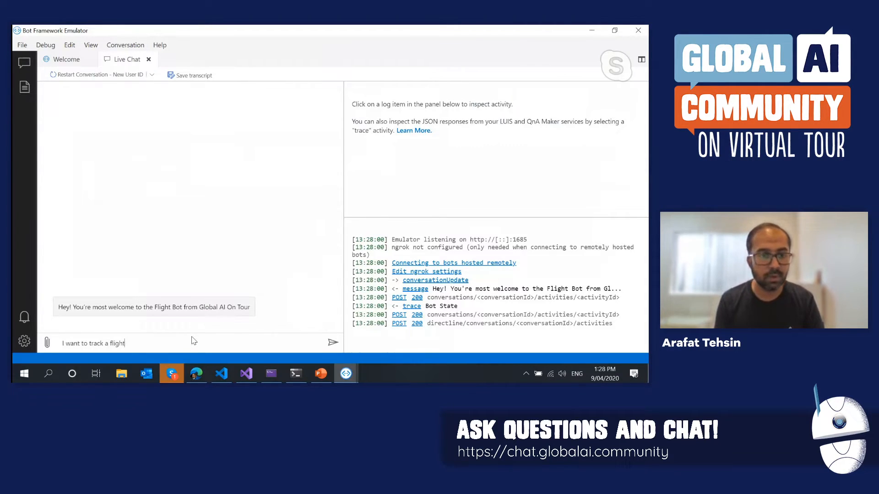
pyautogui.hotkey('ctrl', 'shift', 'Left')
pyautogui.hotkey('ctrl', 'shift', 'Left')
pyautogui.hotkey('ctrl', 'shift', 'Left')
pyautogui.hotkey('ctrl', 'shift', 'Left')
pyautogui.hotkey('ctrl', 'shift', 'Left')
pyautogui.hotkey('ctrl', 'shift', 'Left')
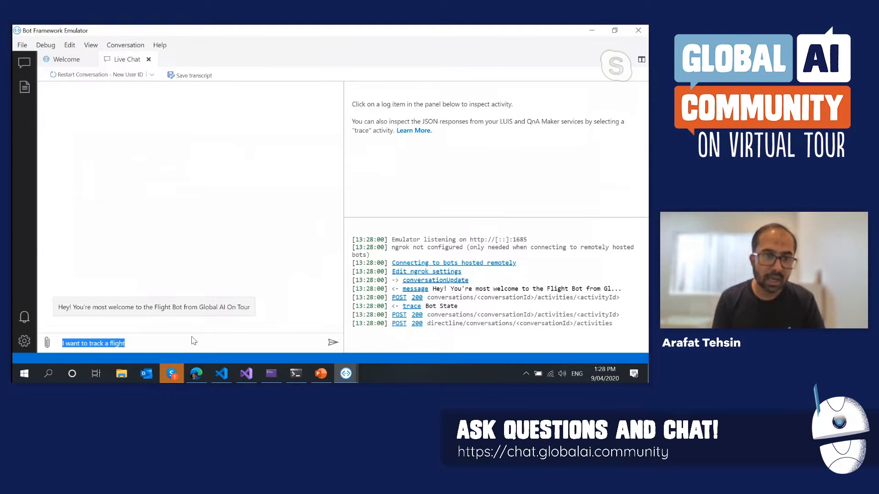
pyautogui.press('End')
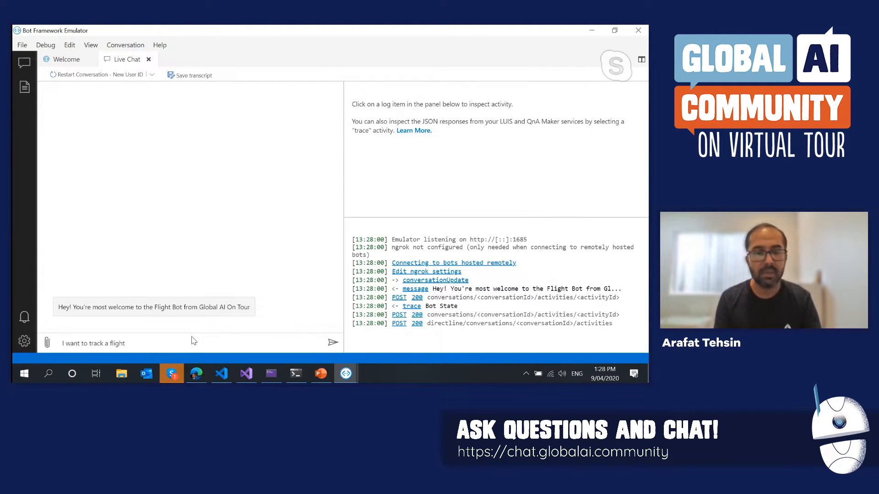
pyautogui.write('AT 123')
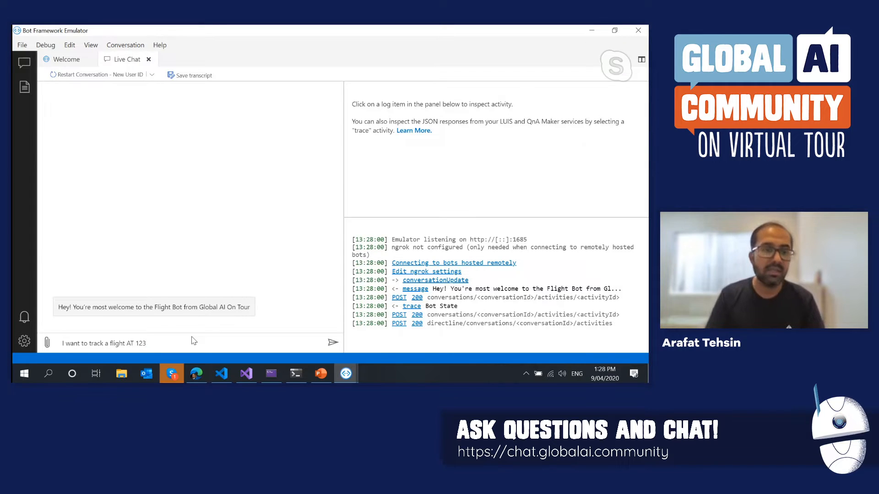
pyautogui.hotkey('ctrl', 'a')
pyautogui.hotkey('ctrl', 'x')
# Switch back to Bot Framework Composer and set the Main dialog's recognizer type to LUIS.
pyautogui.hotkey('alt', 'Tab')
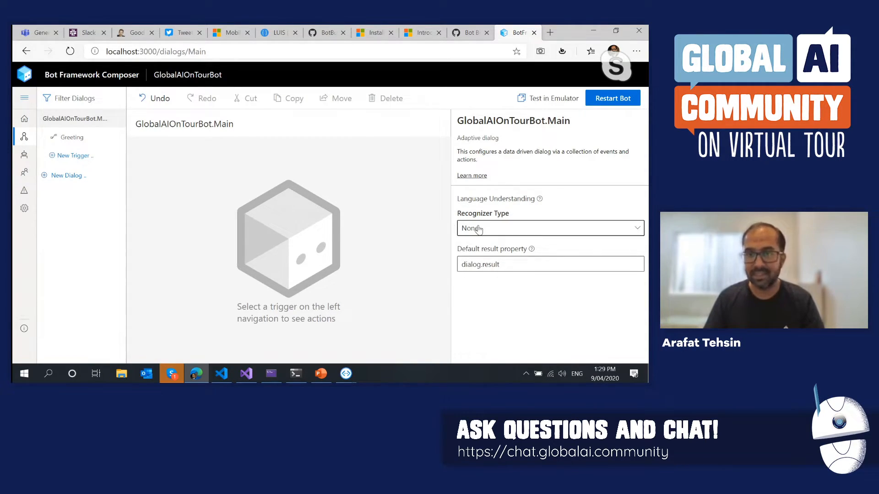
pyautogui.click(501, 234)
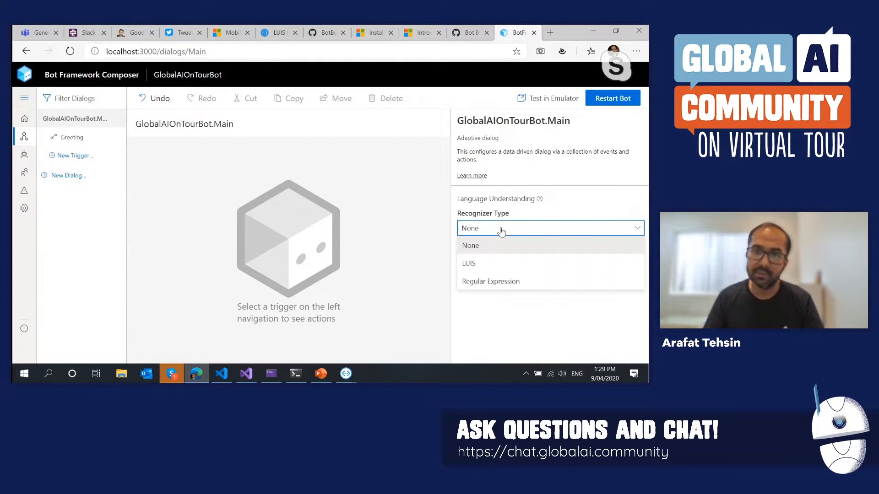
pyautogui.click(507, 266)
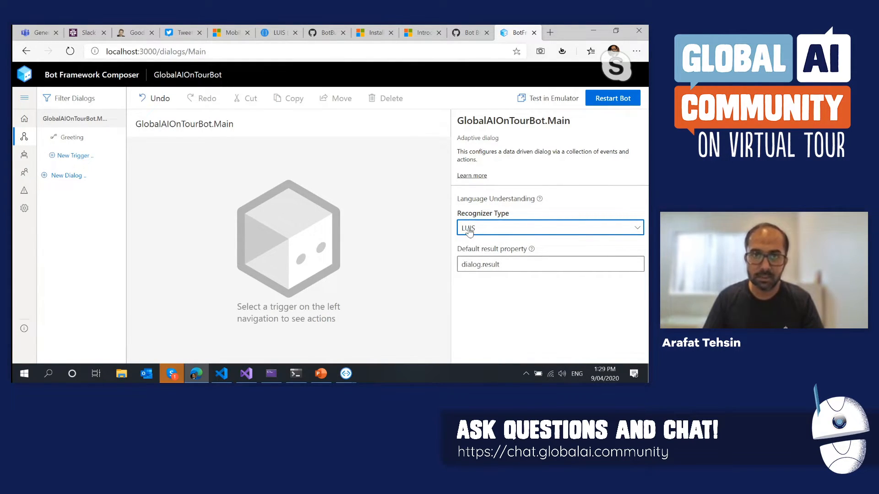
# Switch to the LUIS portal and look through the account's user settings for the starter authoring resource's key and region.
pyautogui.click(290, 32)
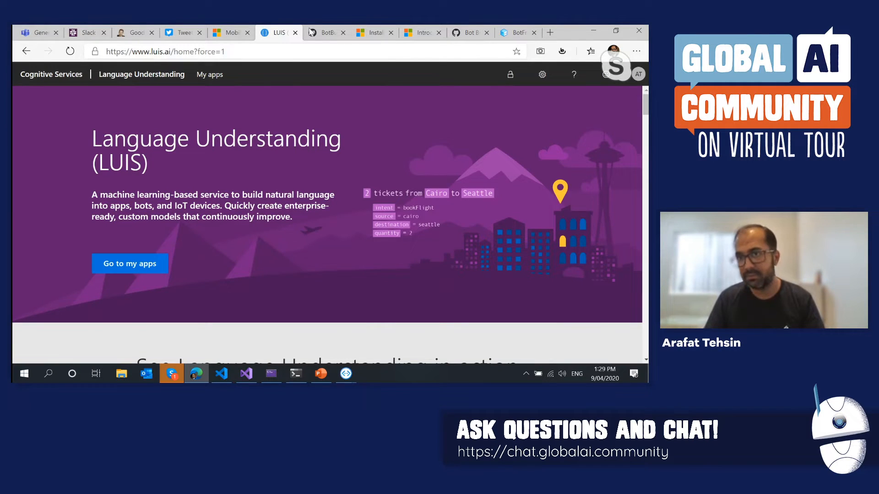
pyautogui.click(542, 78)
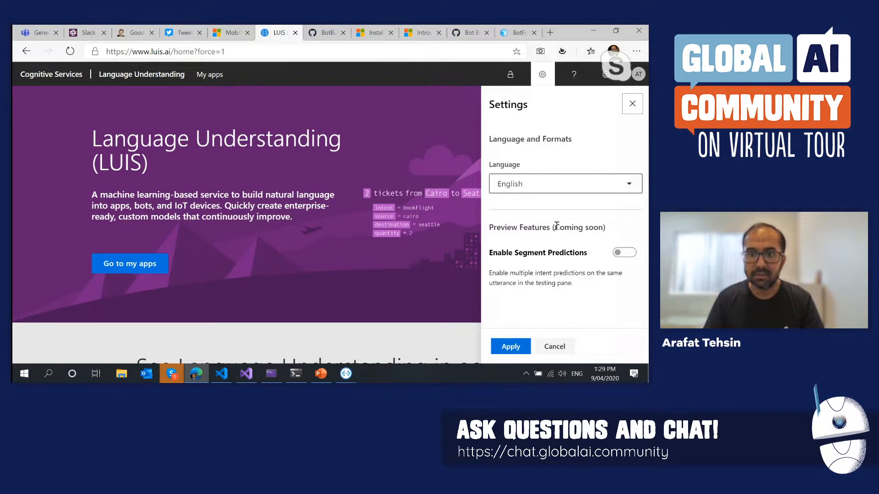
pyautogui.click(557, 346)
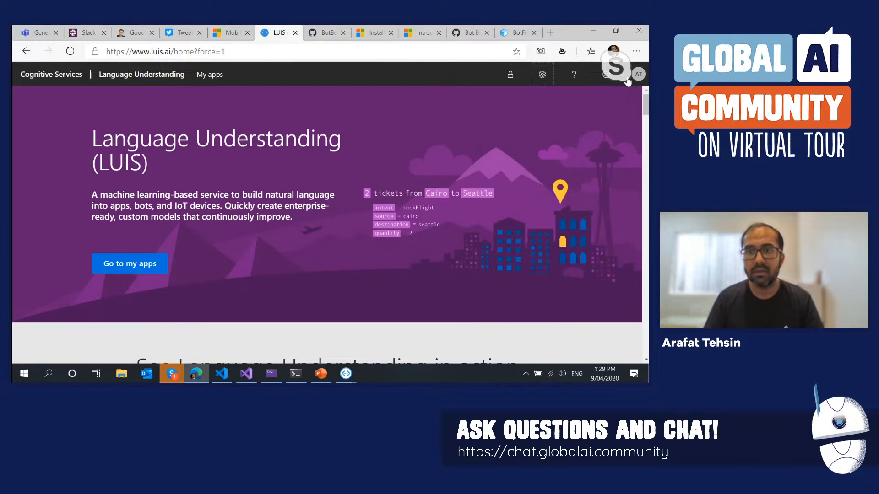
pyautogui.click(638, 74)
pyautogui.click(504, 147)
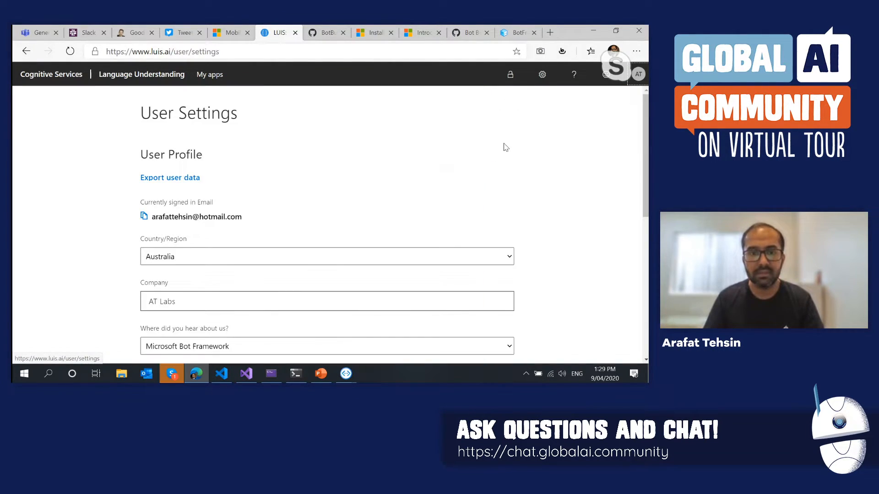
pyautogui.scroll(-6, 391, 180)
pyautogui.scroll(3, 389, 193)
pyautogui.scroll(-4, 389, 192)
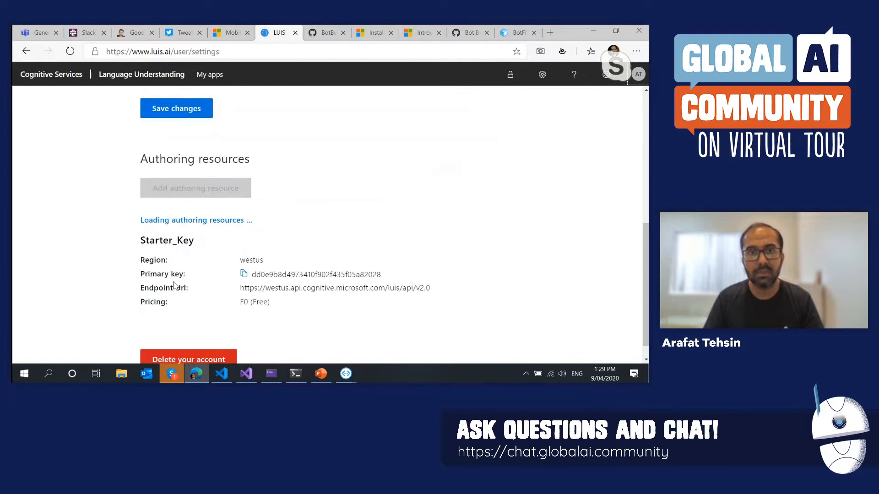
pyautogui.scroll(8, 188, 255)
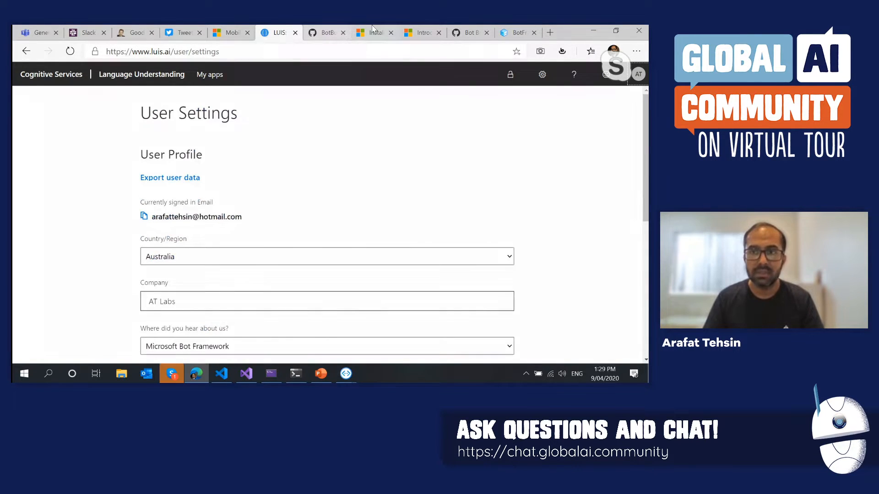
# Return to Bot Framework Composer and start an Intent recognized trigger named TrackFlight in the Main dialog.
pyautogui.click(500, 32)
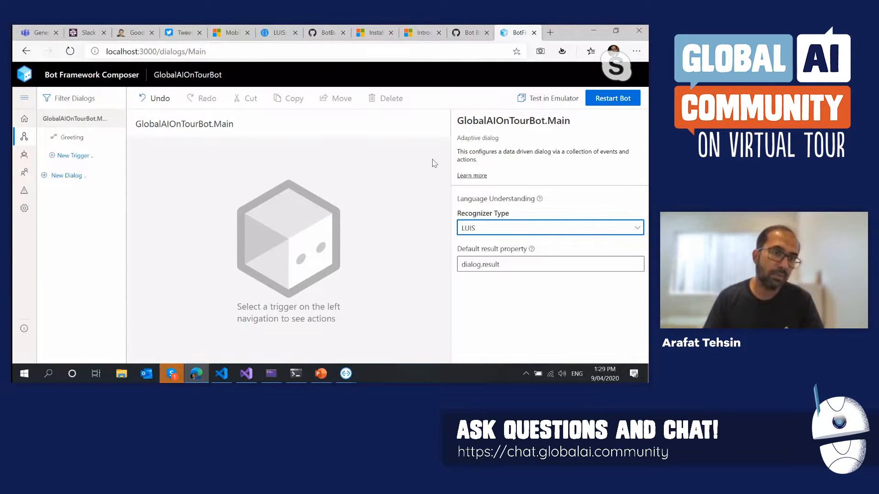
pyautogui.click(67, 157)
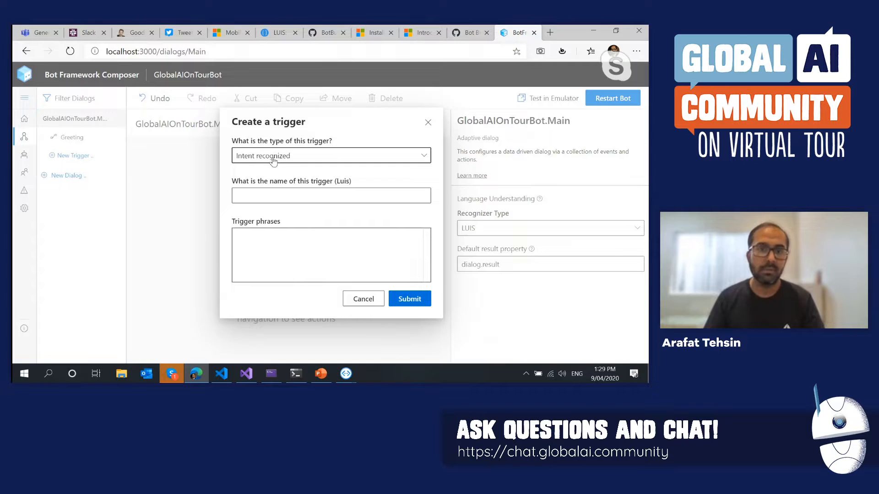
pyautogui.click(281, 191)
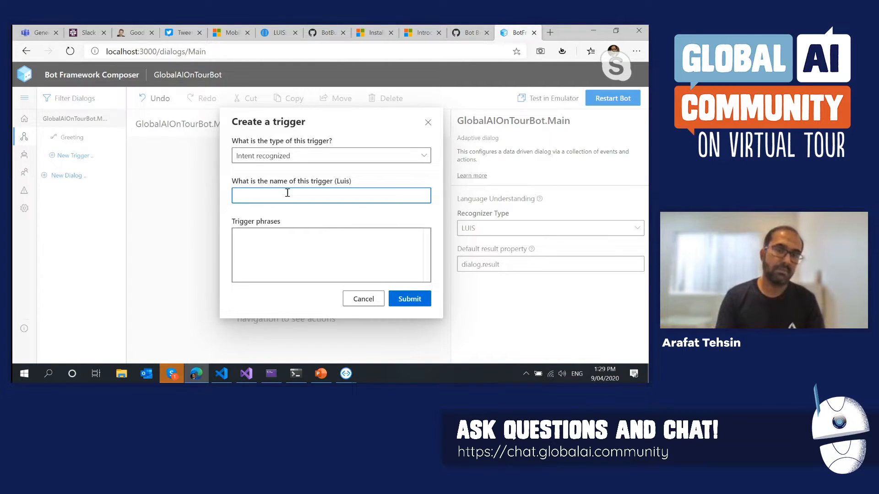
pyautogui.write('TrackFlight')
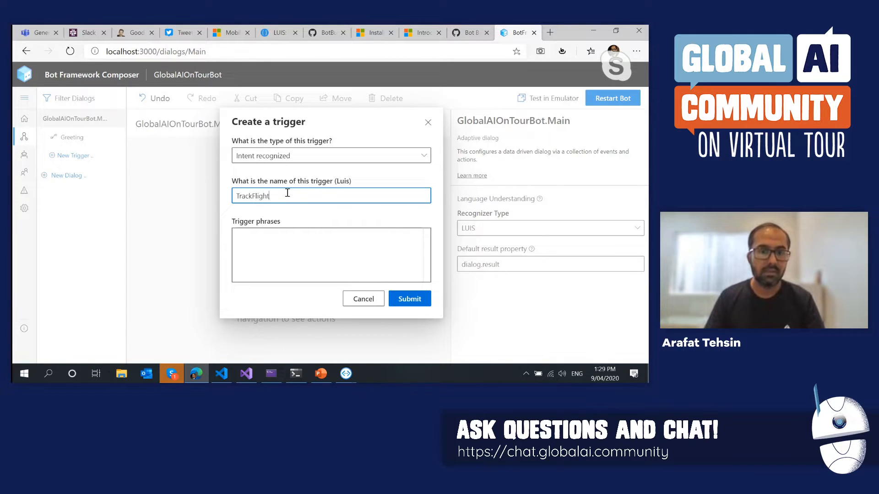
# Switch to Visual Studio Code and copy the sample phrases listed under #TrackFlight in the #BookFlight file.
pyautogui.click(226, 379)
pyautogui.click(87, 49)
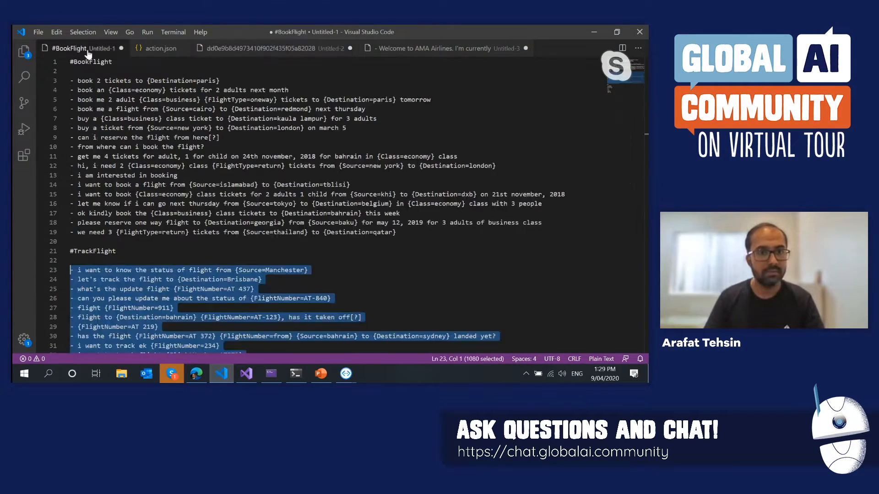
pyautogui.scroll(-5, 220, 268)
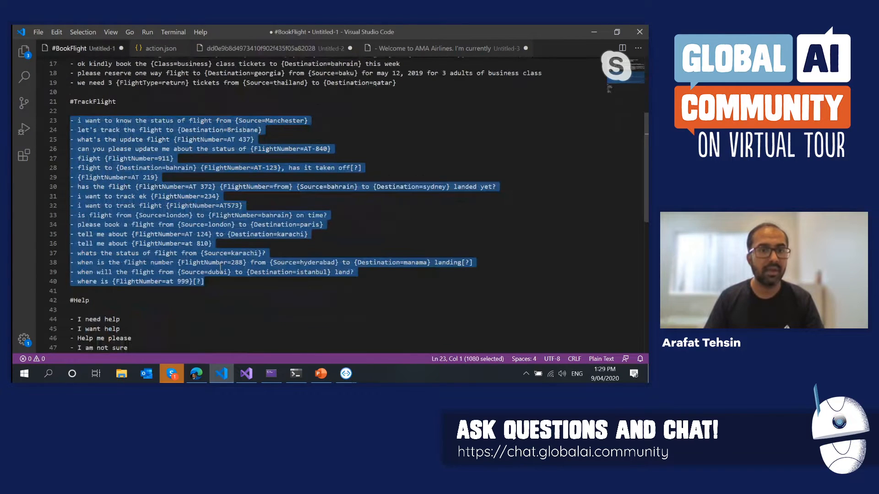
pyautogui.rightClick(188, 225)
pyautogui.click(216, 262)
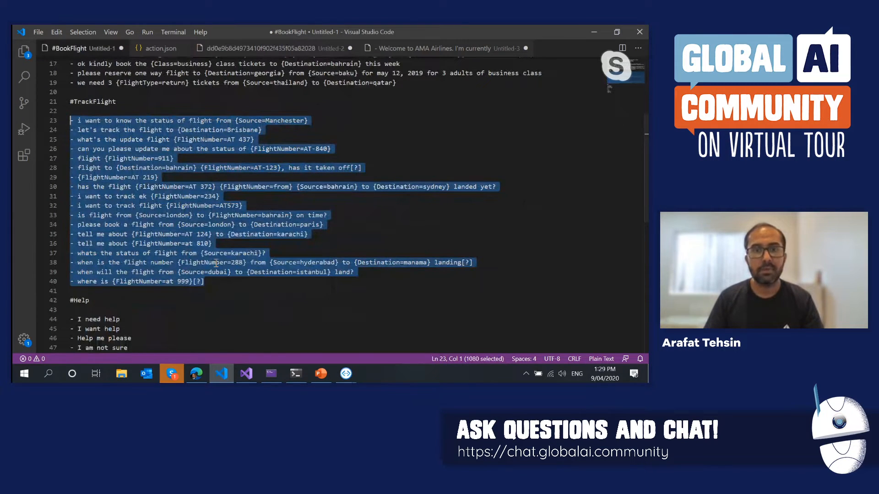
# Paste the copied phrases as TrackFlight's trigger phrases in Bot Framework Composer, create the trigger and review its expected responses.
pyautogui.hotkey('alt', 'Tab')
pyautogui.click(308, 251)
pyautogui.hotkey('ctrl', 'v')
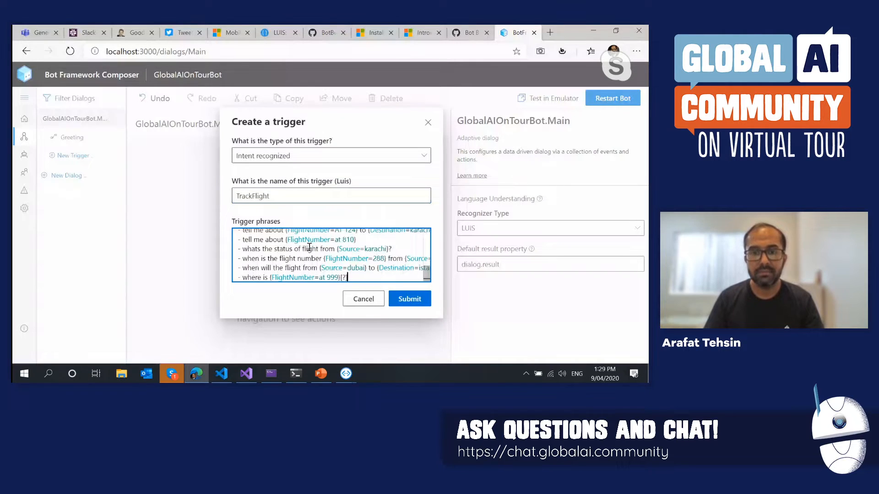
pyautogui.scroll(10, 309, 247)
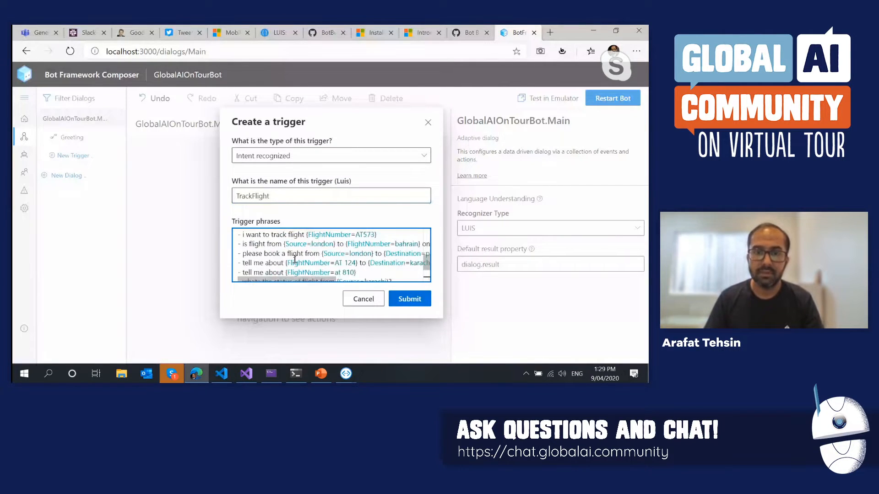
pyautogui.scroll(-5, 295, 260)
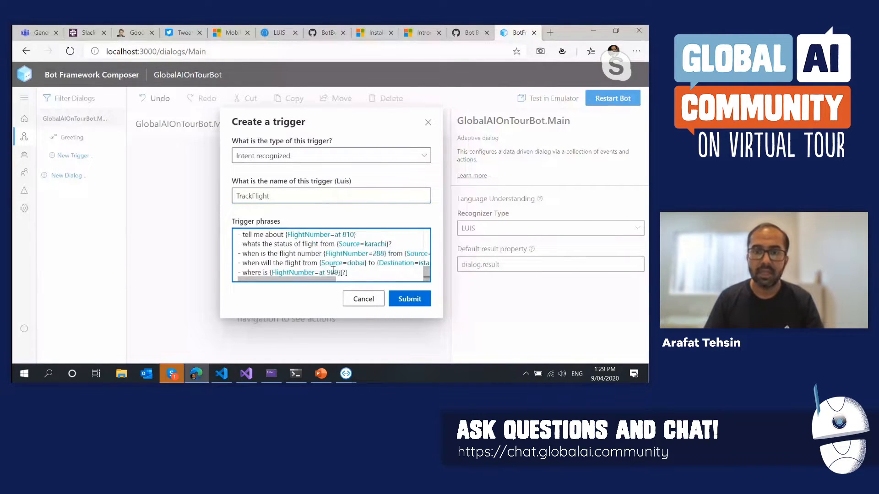
pyautogui.click(408, 299)
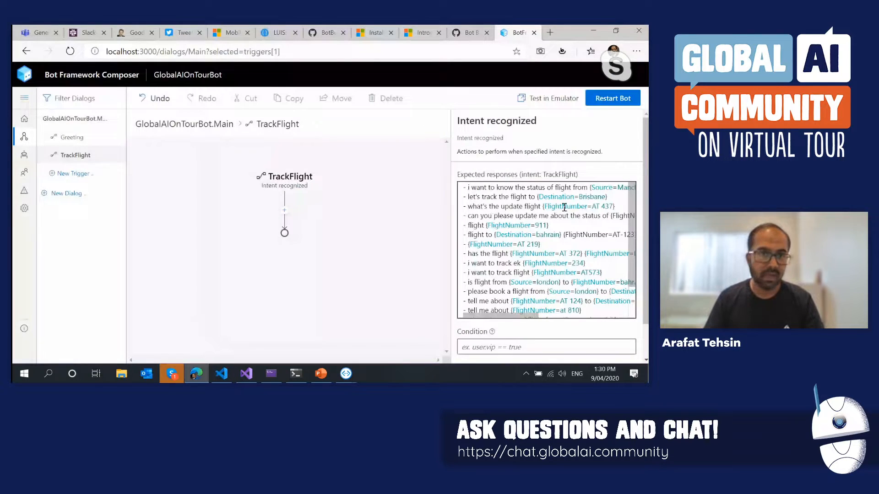
pyautogui.scroll(-4, 564, 207)
pyautogui.scroll(4, 595, 238)
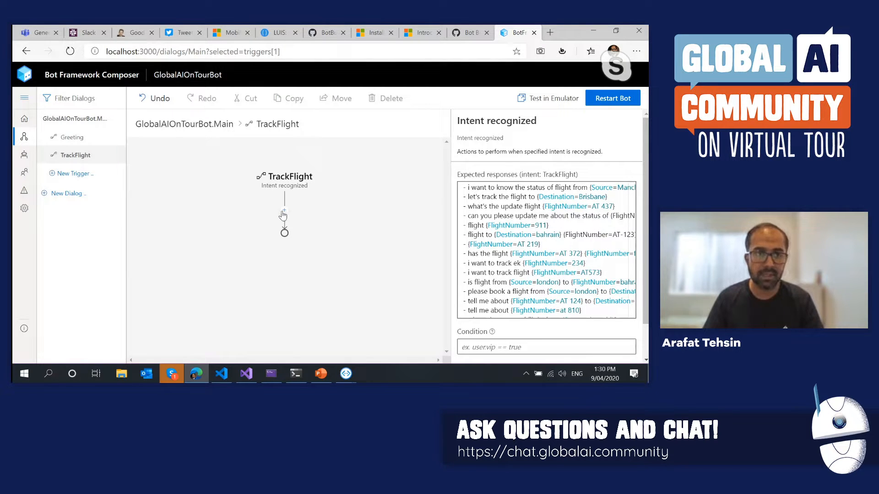
# Create a new dialog named FlightTrackingDialog with no description.
pyautogui.click(57, 196)
pyautogui.write('Flight')
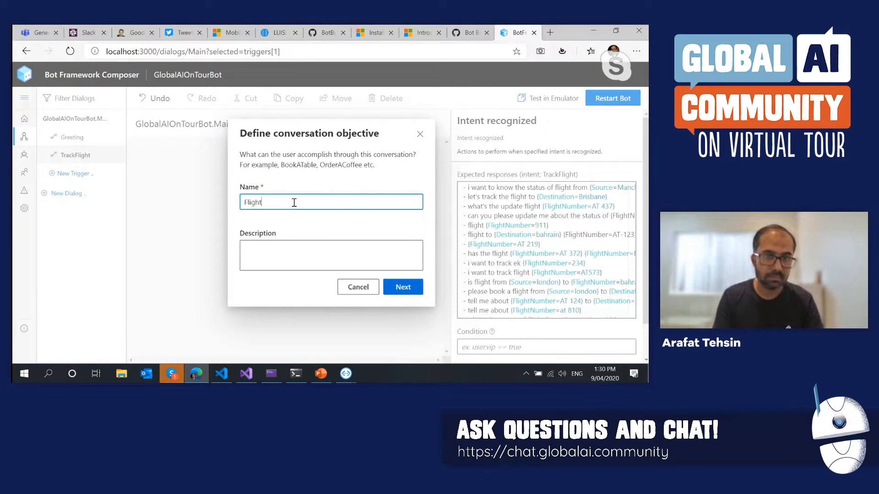
pyautogui.write('TrackingDialog')
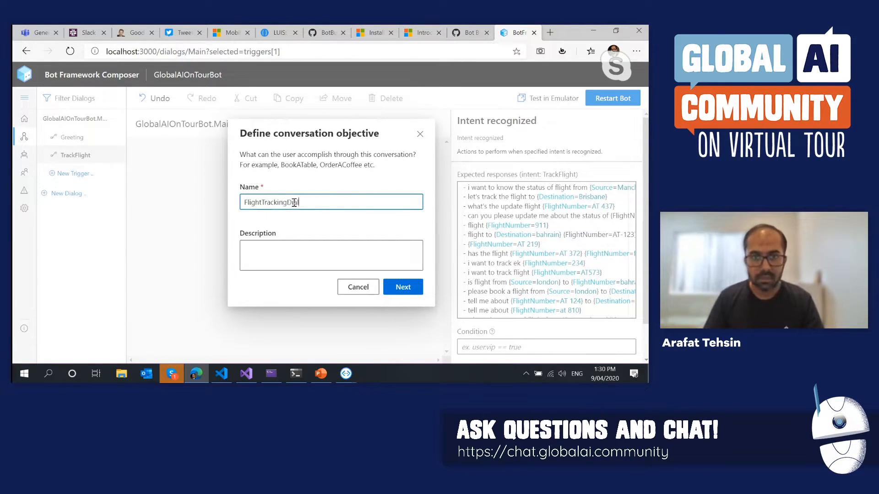
pyautogui.click(403, 287)
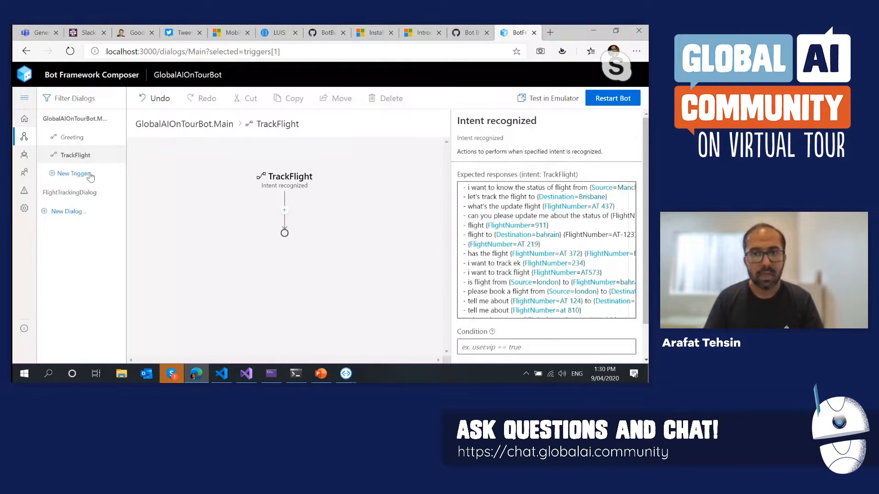
# Add a Begin a new dialog action to the TrackFlight trigger and set it to start FlightTrackingDialog.
pyautogui.click(284, 210)
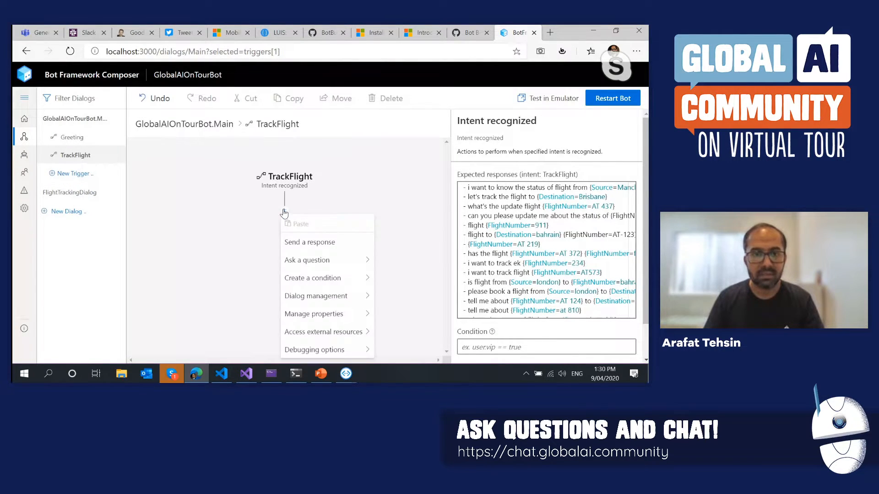
pyautogui.moveTo(363, 297)
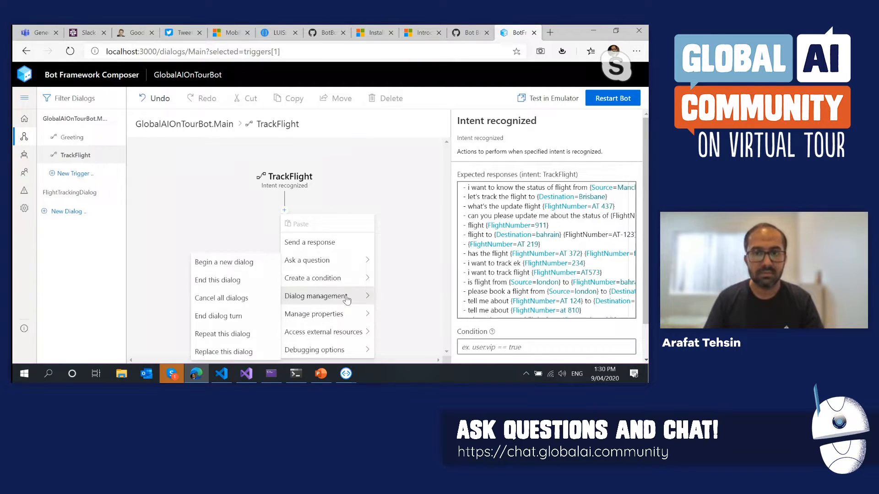
pyautogui.click(243, 265)
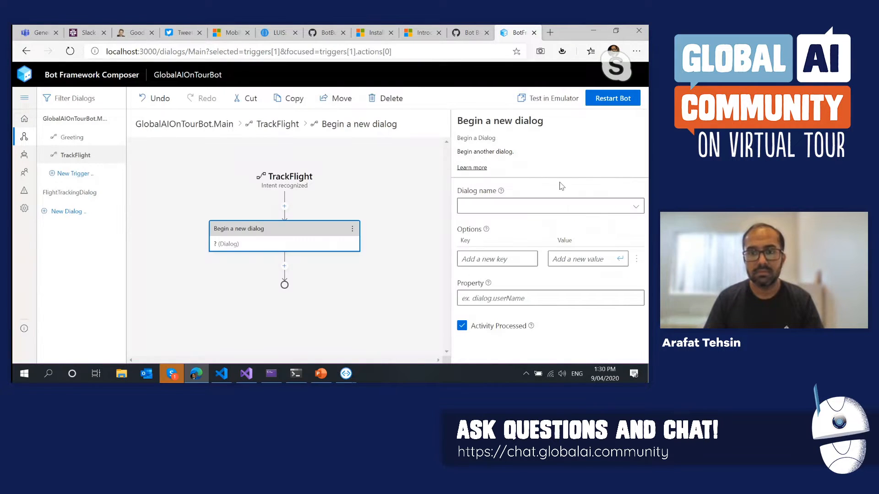
pyautogui.click(554, 206)
pyautogui.click(522, 224)
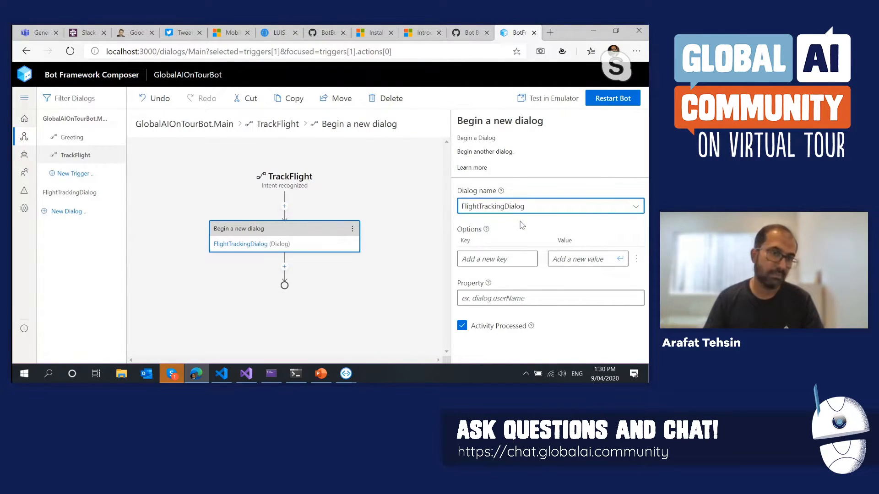
# In FlightTrackingDialog's BeginDialog trigger, add a Send a response action with the text "Welcome to the flight tracking dialog.".
pyautogui.click(81, 202)
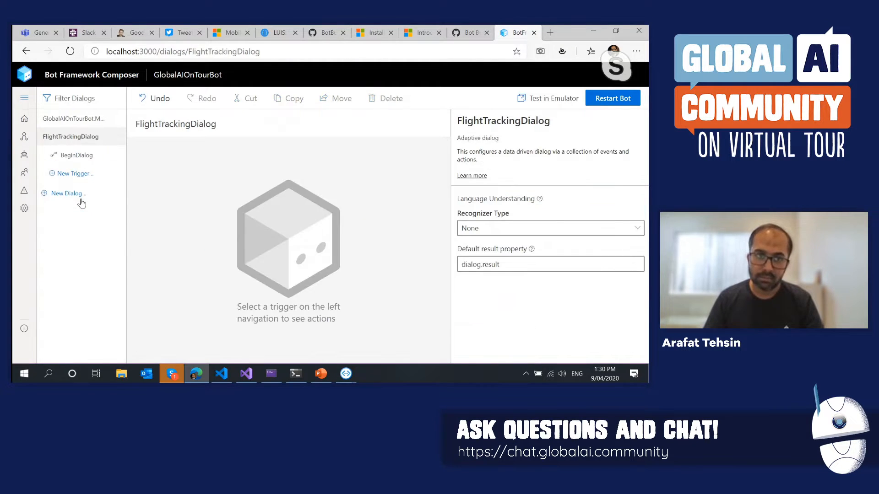
pyautogui.click(91, 157)
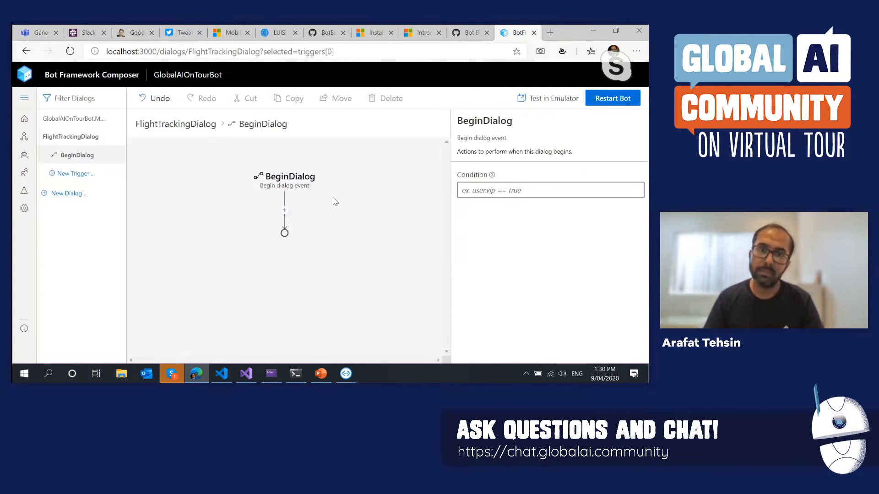
pyautogui.click(284, 212)
pyautogui.click(311, 240)
pyautogui.click(568, 215)
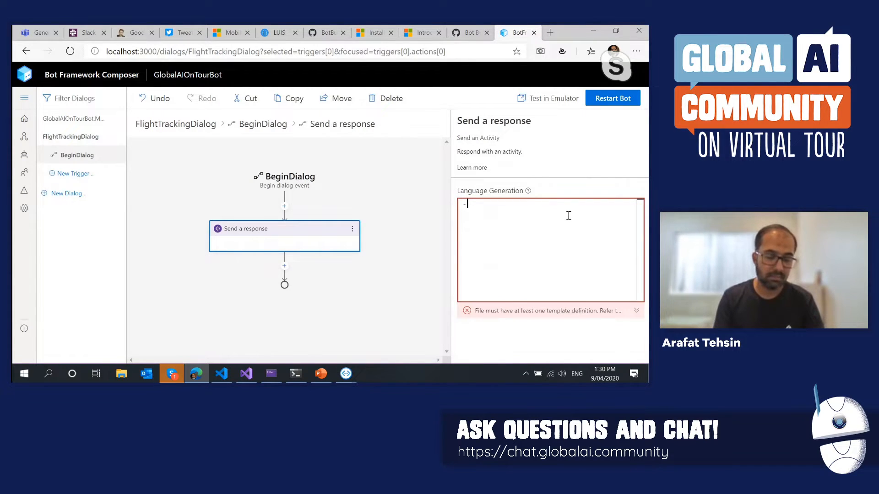
pyautogui.write('Welco')
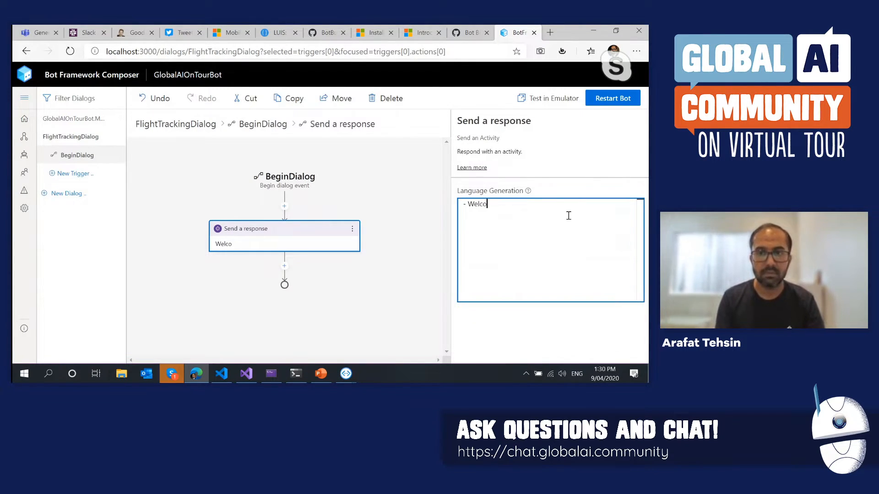
pyautogui.write('me to the flight tracking dialog.')
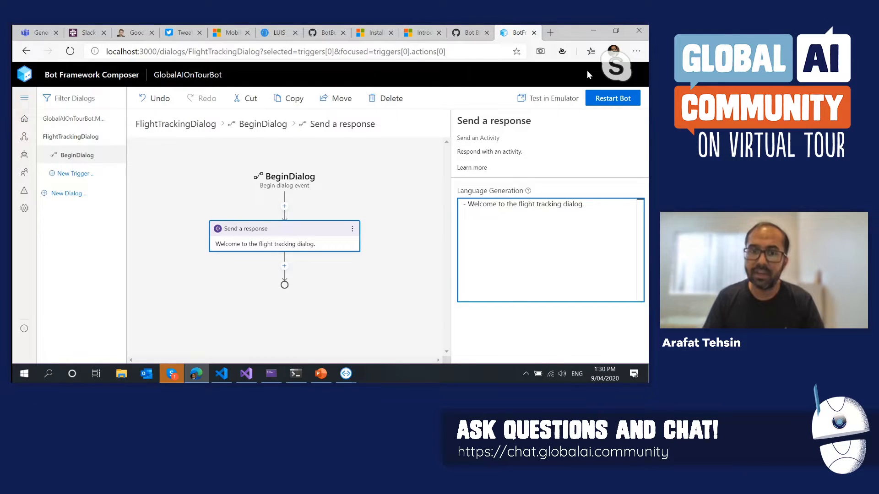
# Restart the bot to bring up LUIS publishing, and copy the LUIS key from the untitled notes file in Visual Studio Code.
pyautogui.click(603, 104)
pyautogui.click(292, 244)
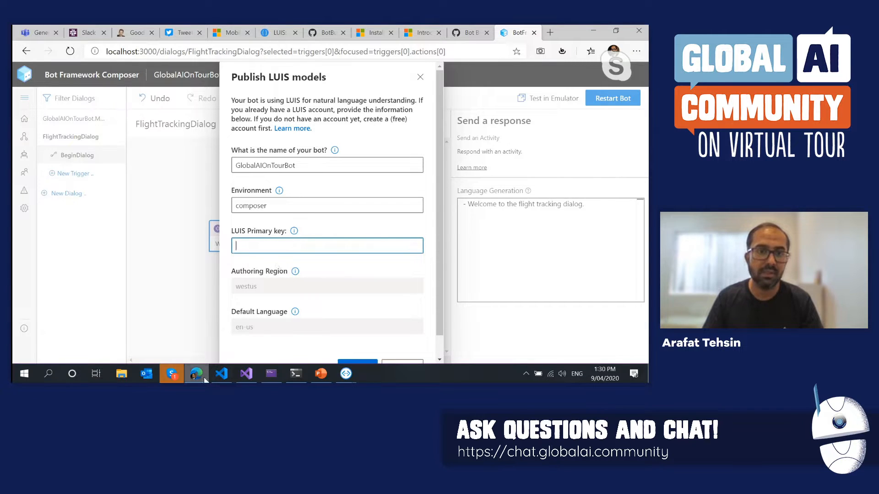
pyautogui.click(221, 381)
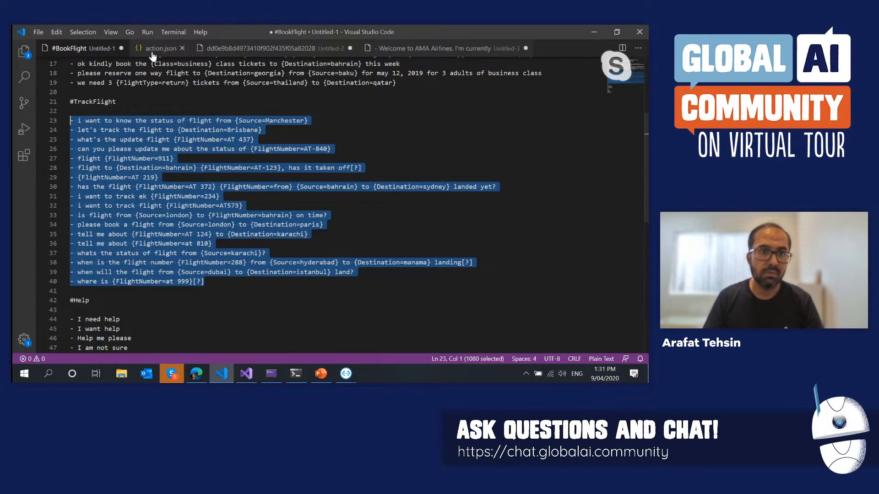
pyautogui.click(155, 52)
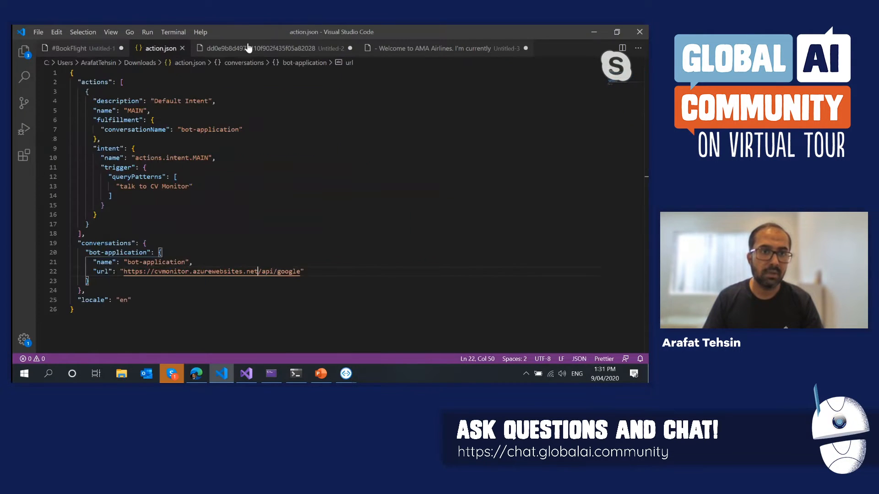
pyautogui.click(249, 48)
pyautogui.scroll(3, 221, 155)
pyautogui.doubleClick(128, 62)
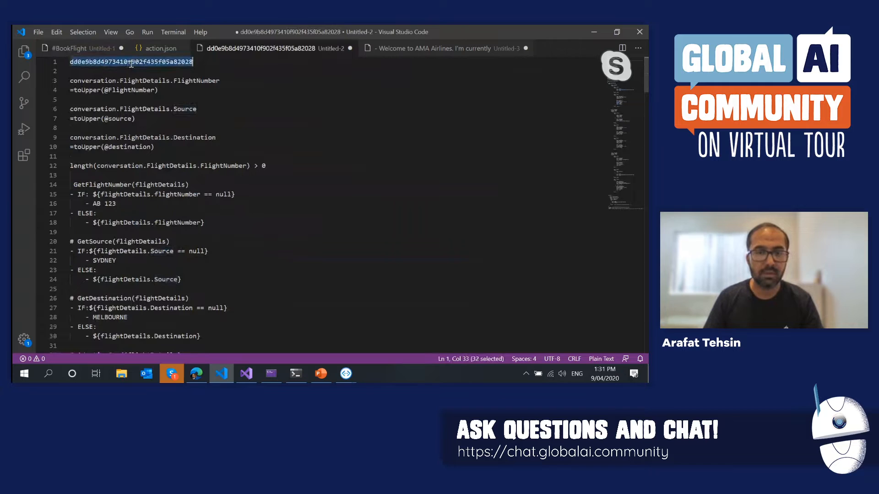
pyautogui.hotkey('ctrl', 'c')
# Return to Bot Framework Composer, paste the key as the LUIS Primary key and publish the LUIS models.
pyautogui.hotkey('alt', 'Tab')
pyautogui.hotkey('ctrl', 'v')
pyautogui.scroll(-1, 335, 336)
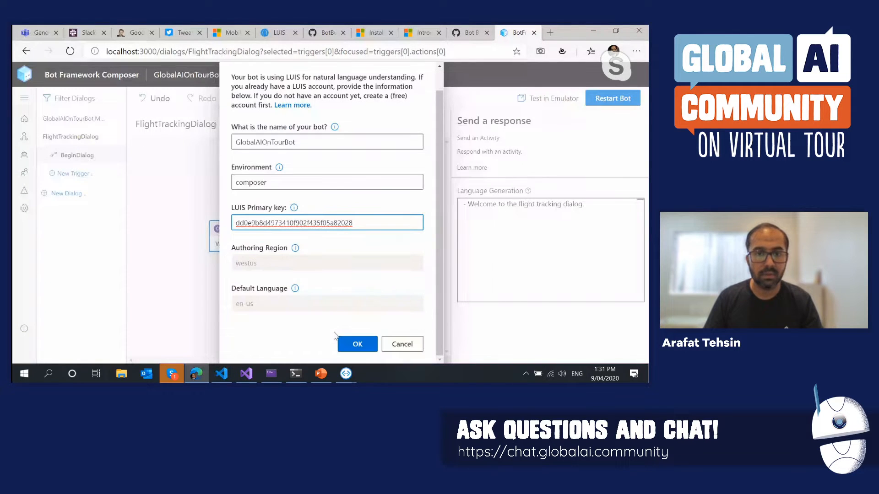
pyautogui.click(350, 343)
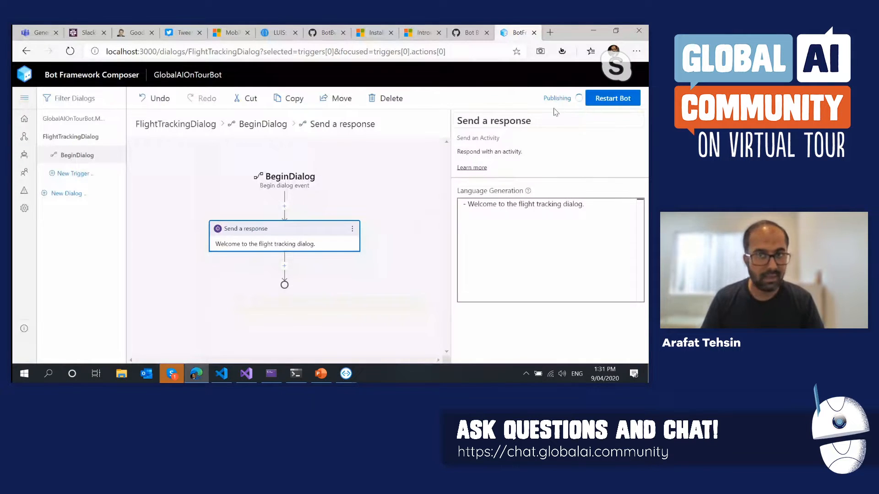
# Check the My Apps list on the LUIS site for the bot's published app, and return to Bot Framework Composer.
pyautogui.click(278, 32)
pyautogui.click(209, 75)
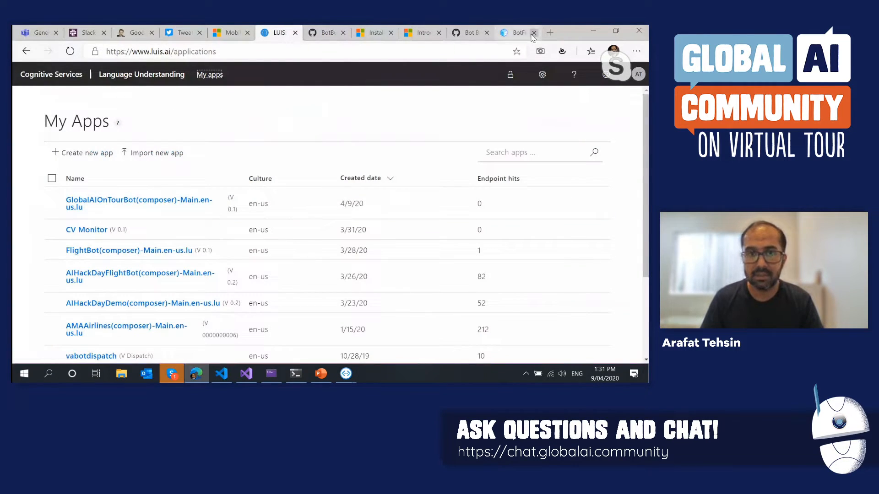
pyautogui.click(516, 33)
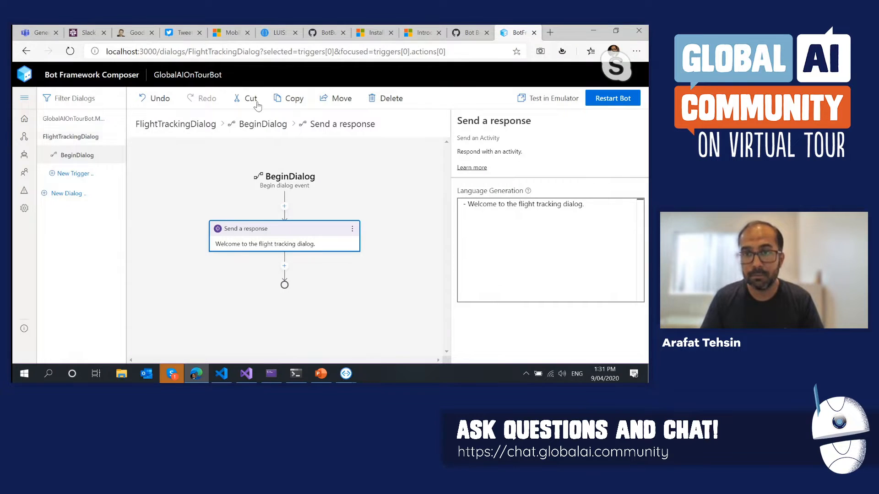
# Open the bot in Bot Framework Emulator and restart the live chat conversation with a new user ID.
pyautogui.click(546, 102)
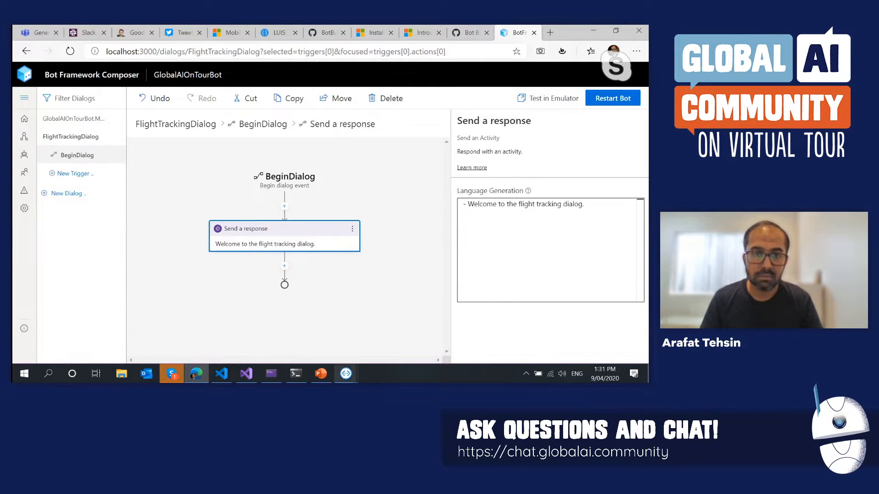
pyautogui.moveTo(346, 373)
pyautogui.click(394, 357)
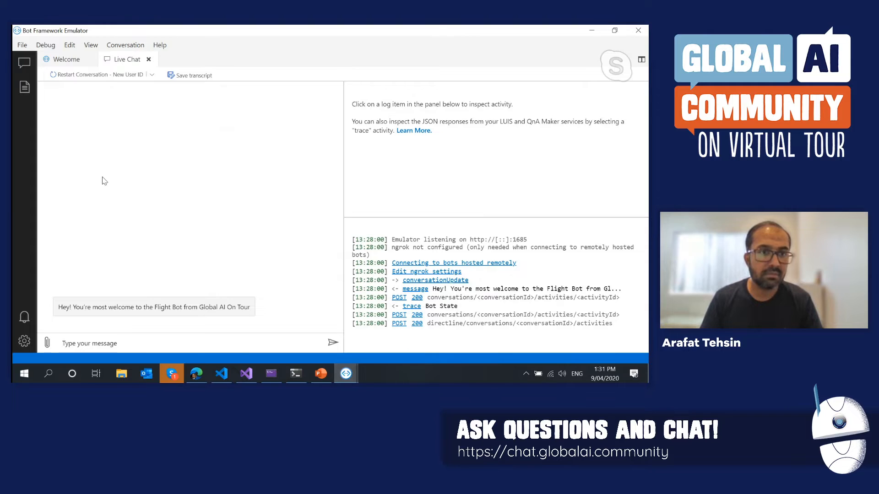
pyautogui.click(69, 76)
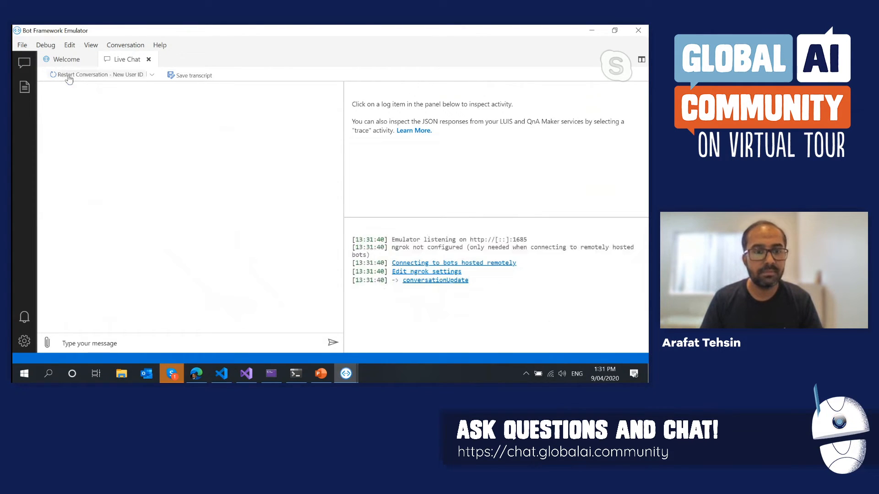
# Send the bot the message "I want to track a flight AB 123" to test the TrackFlight intent.
pyautogui.click(94, 343)
pyautogui.write('I want to t')
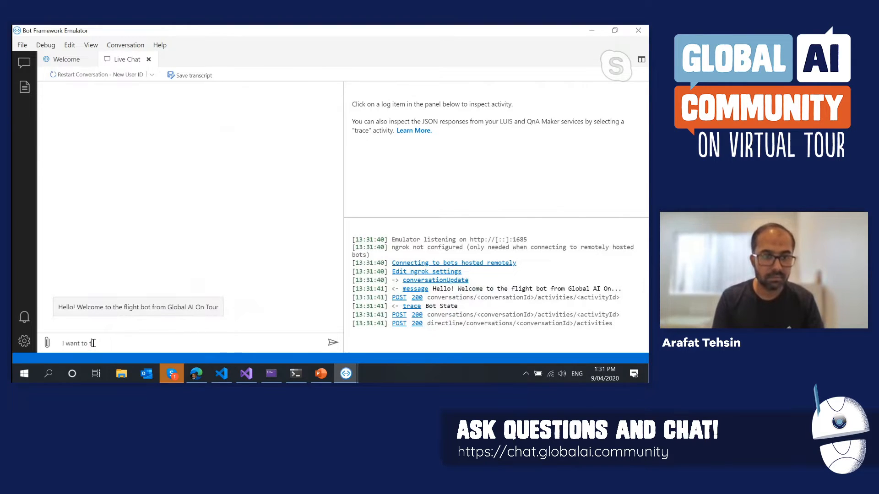
pyautogui.write('rack a flight AB')
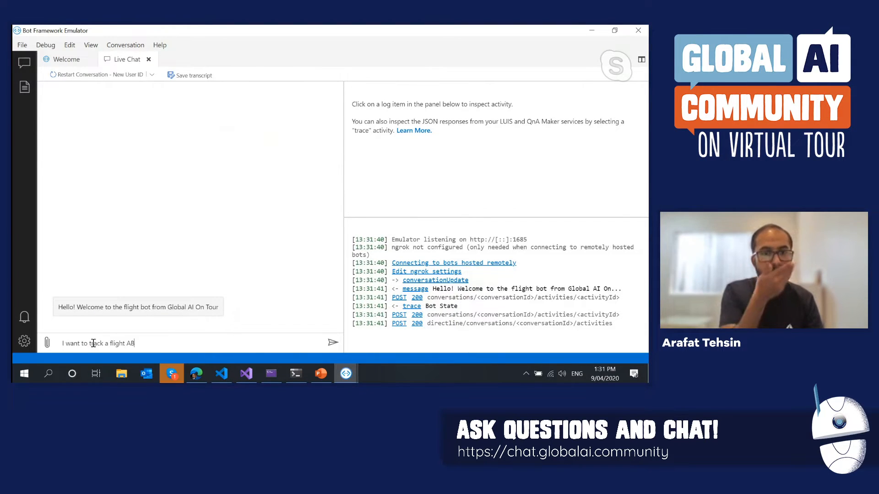
pyautogui.write(' 123')
pyautogui.press('Return')
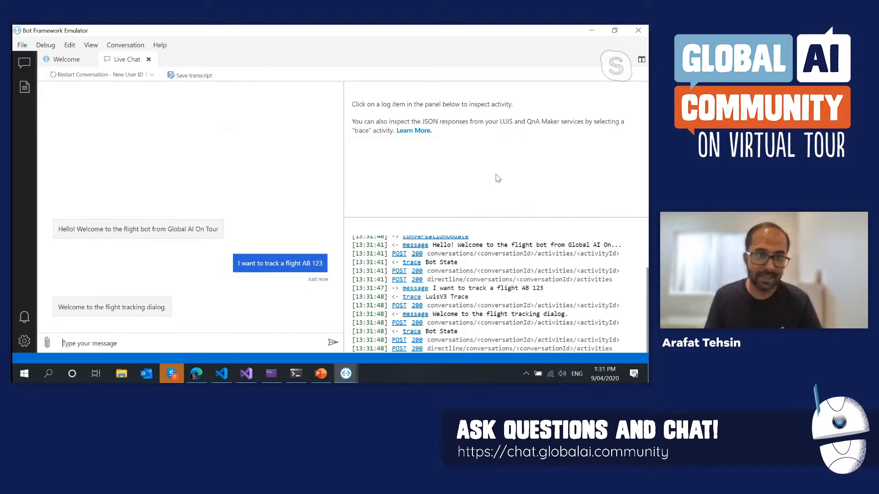
# Switch back to Bot Framework Composer and open the existing AIHackDayFlightBot project from the recent bots.
pyautogui.hotkey('alt', 'Tab')
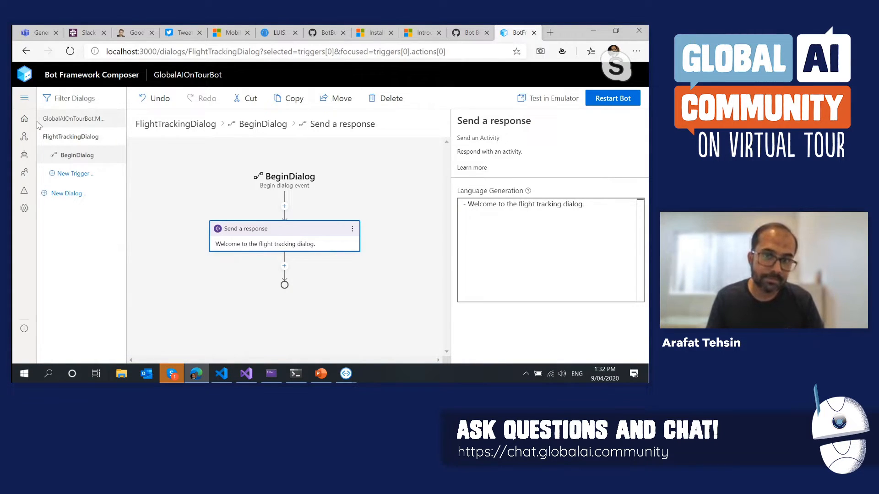
pyautogui.click(544, 205)
pyautogui.moveTo(606, 204); pyautogui.dragTo(584, 211)
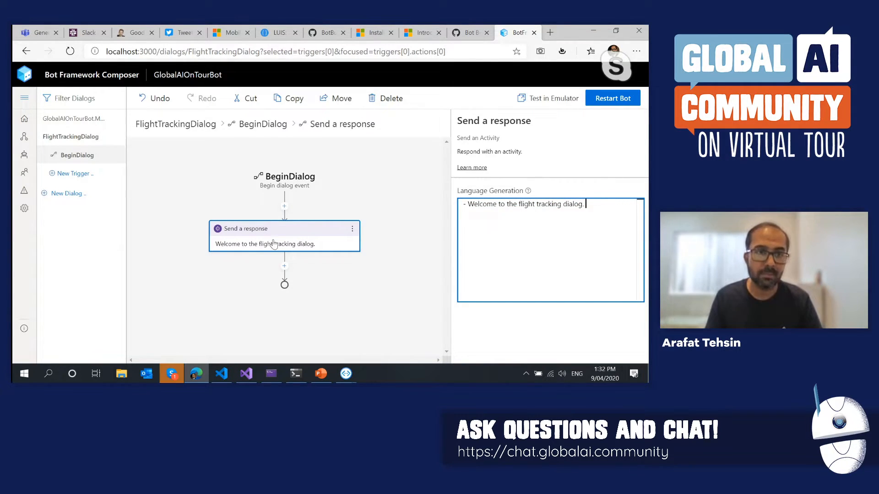
pyautogui.click(23, 119)
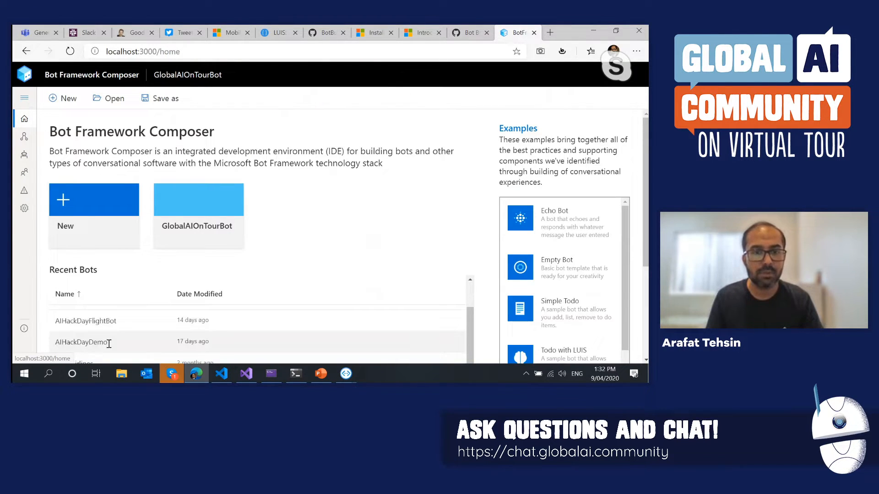
pyautogui.doubleClick(115, 321)
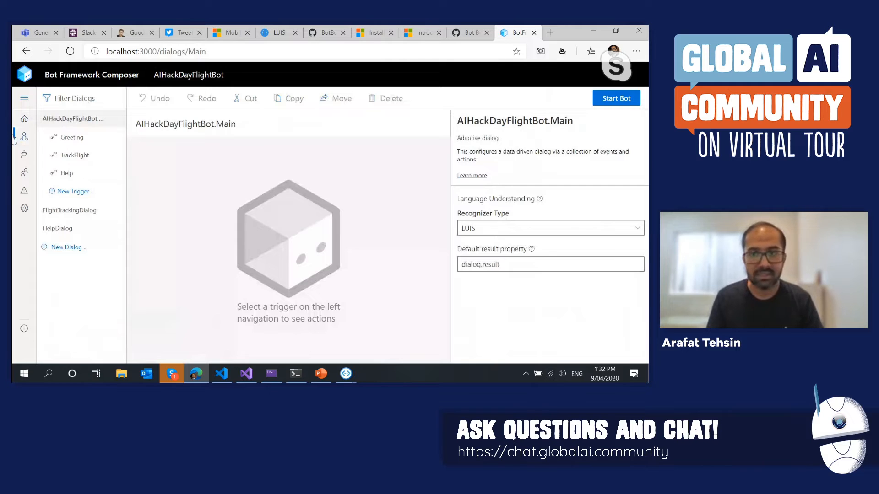
# Look through AIHackDayFlightBot's Greeting and TrackFlight triggers and its FlightTrackingDialog, ending on the Main dialog.
pyautogui.click(78, 137)
pyautogui.click(68, 156)
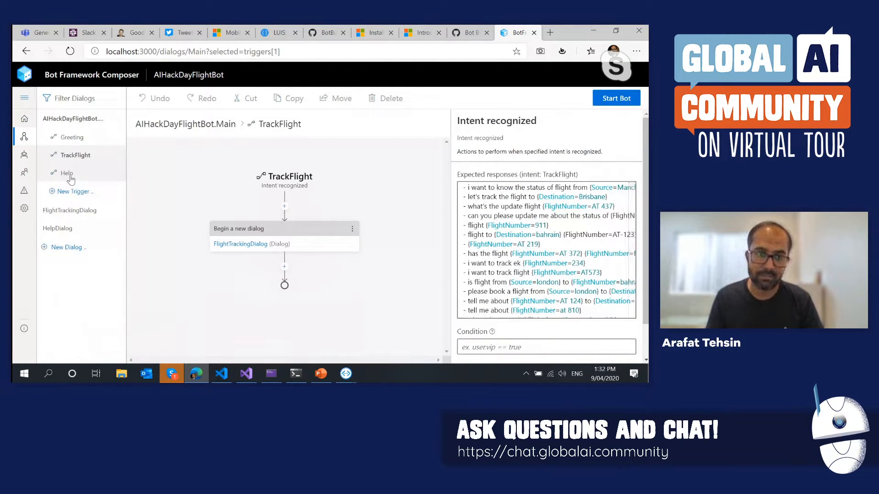
pyautogui.click(85, 209)
pyautogui.click(73, 156)
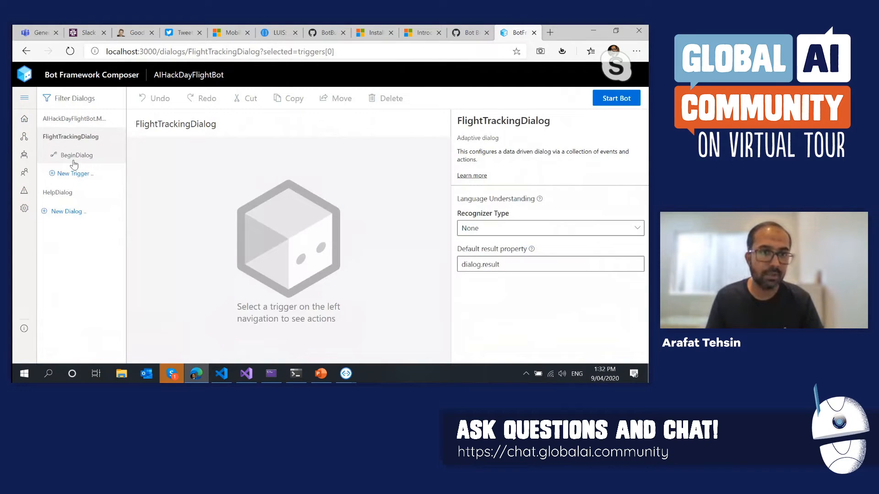
pyautogui.click(85, 120)
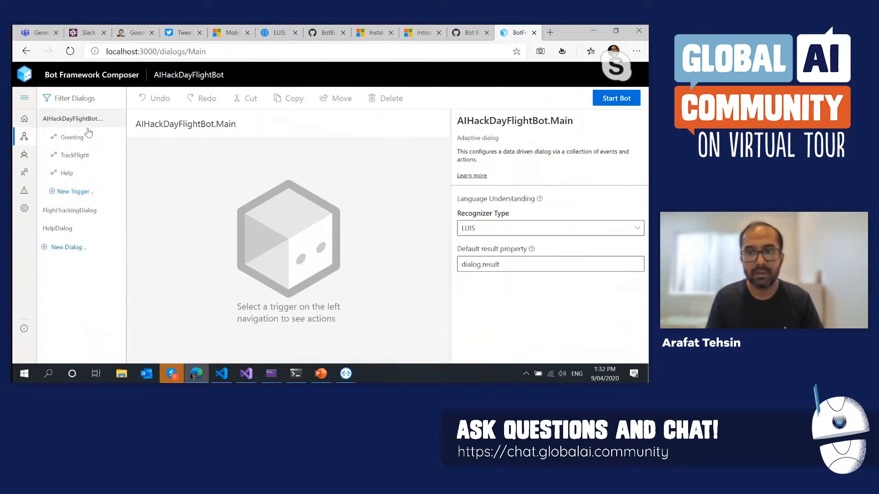
# Start AIHackDayFlightBot, open it in a maximized Bot Framework Emulator and restart the conversation with a new user ID.
pyautogui.click(627, 99)
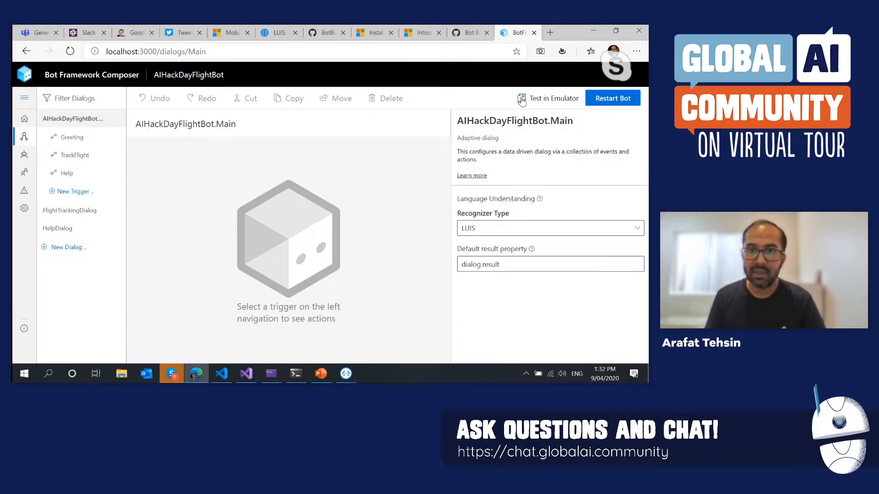
pyautogui.click(522, 98)
pyautogui.click(381, 120)
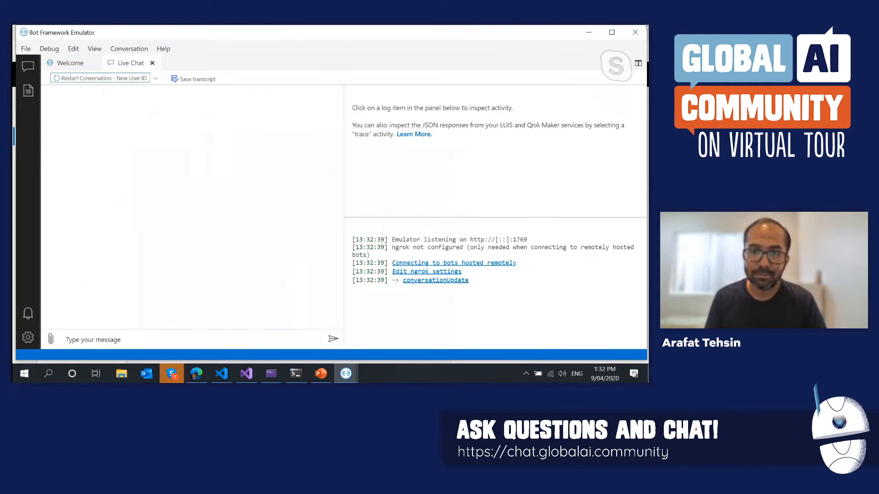
pyautogui.click(611, 32)
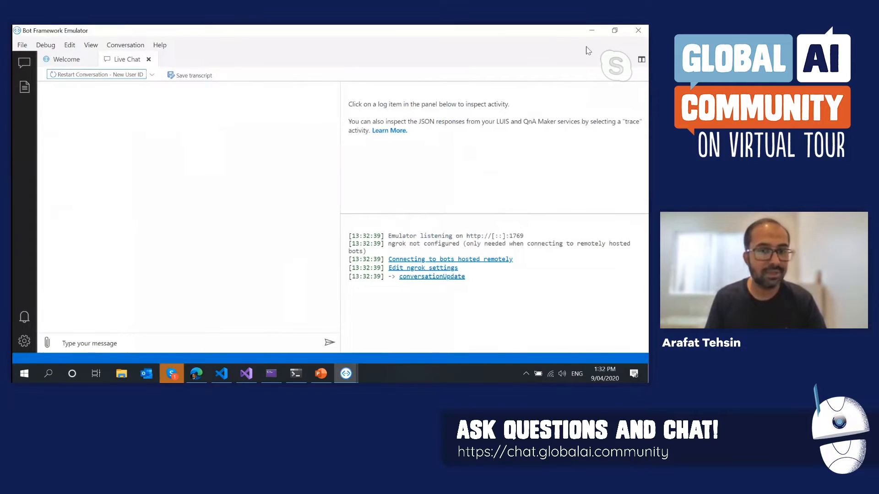
pyautogui.click(155, 343)
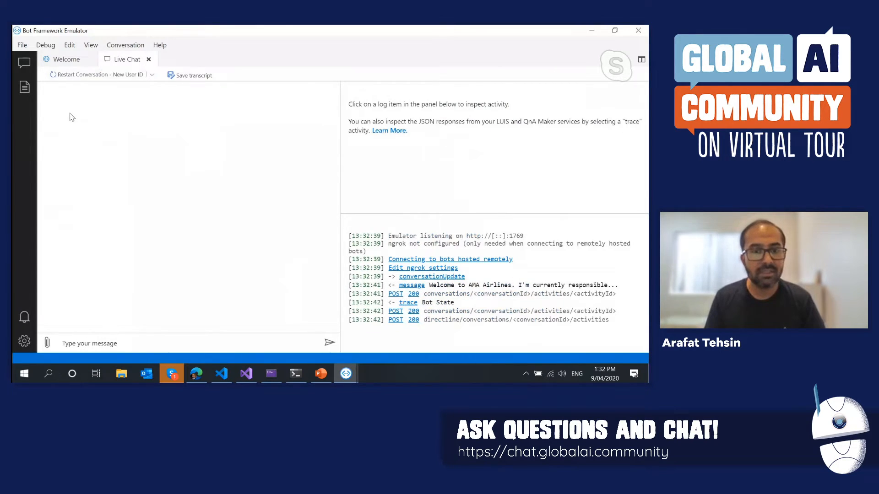
pyautogui.click(83, 75)
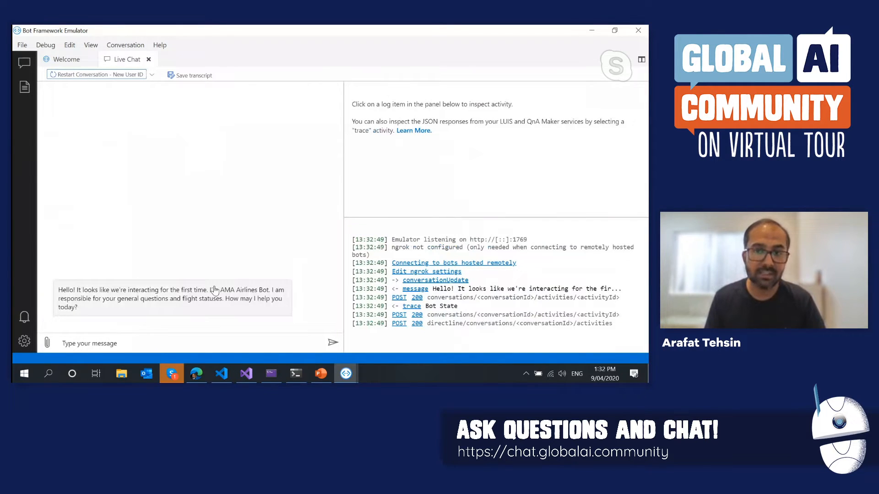
# Switch to Bot Framework Composer, examine the Greeting trigger's response variations, and return to the Emulator chat to compare the greeting.
pyautogui.hotkey('alt', 'Tab')
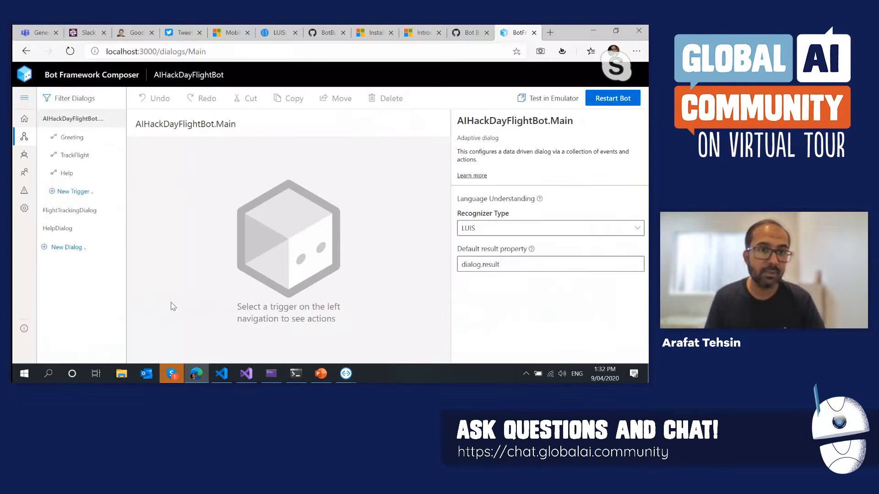
pyautogui.click(73, 137)
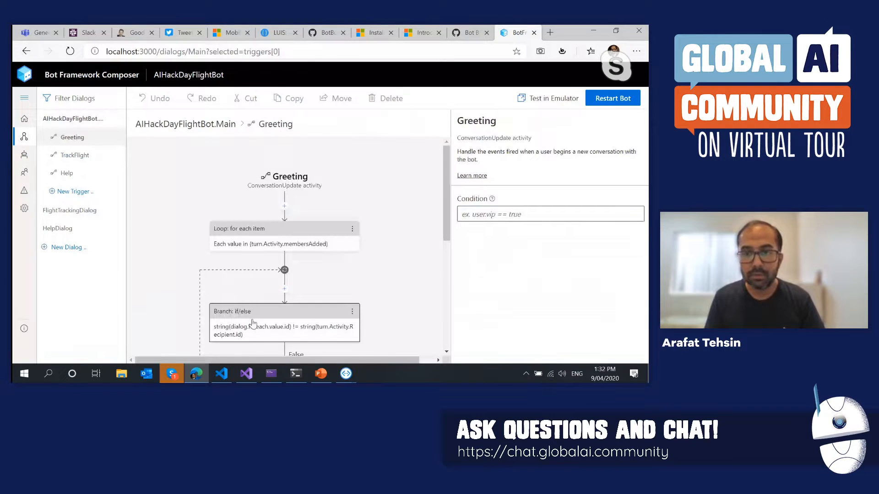
pyautogui.scroll(-2, 289, 300)
pyautogui.click(289, 301)
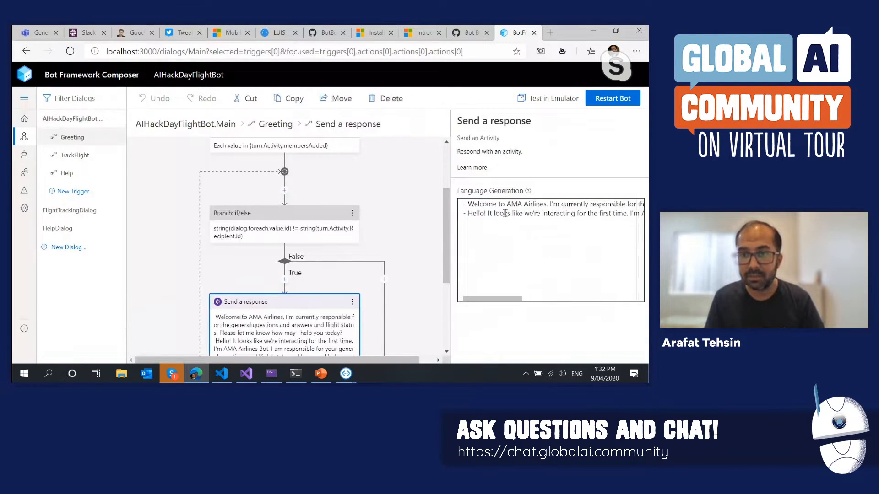
pyautogui.moveTo(501, 306)
pyautogui.mouseDown()
pyautogui.moveTo(599, 288)
pyautogui.moveTo(488, 309)
pyautogui.mouseUp()
pyautogui.hotkey('alt', 'Tab')
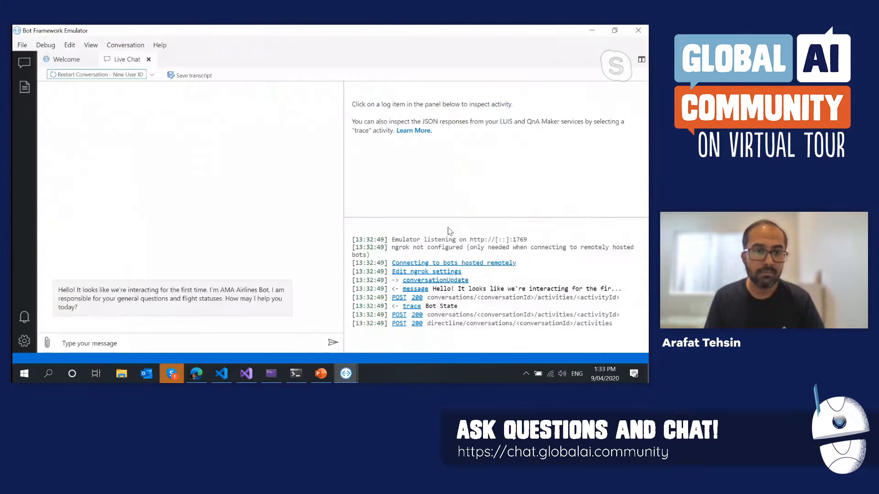
pyautogui.click(120, 342)
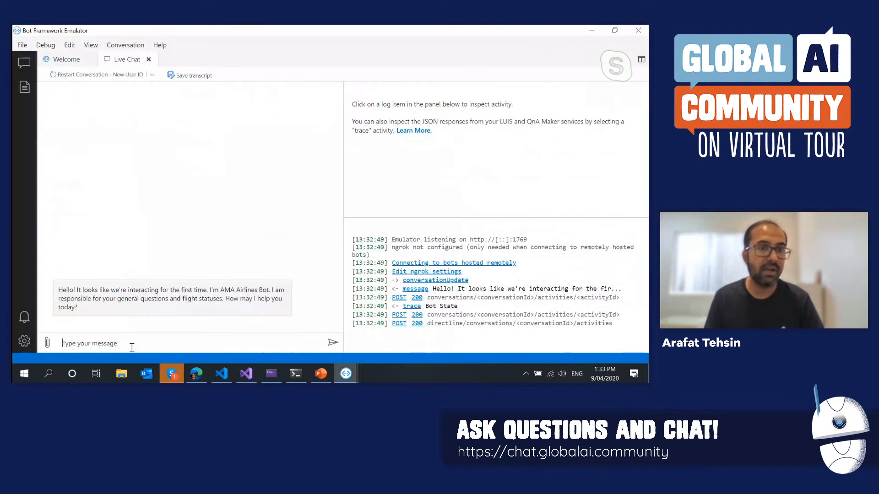
# Switch to Bot Framework Composer to review the TrackFlight trigger's expected responses and dialog call, and return to the Emulator.
pyautogui.hotkey('alt', 'Tab')
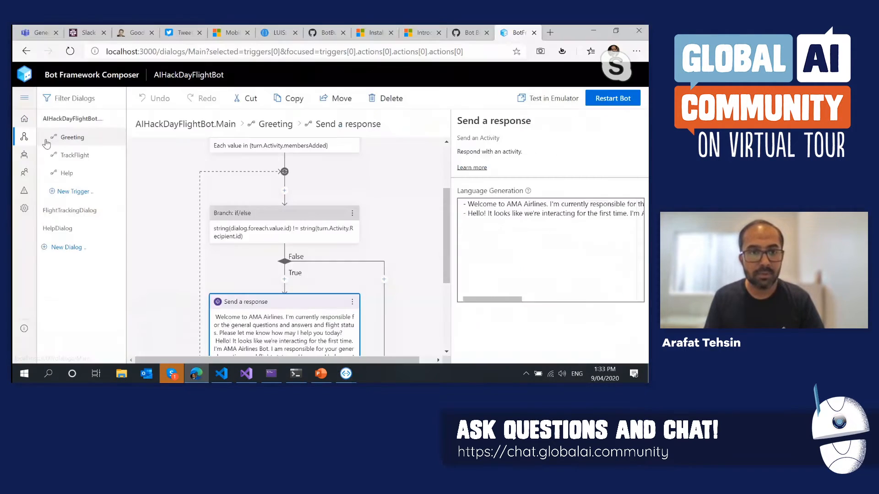
pyautogui.click(75, 155)
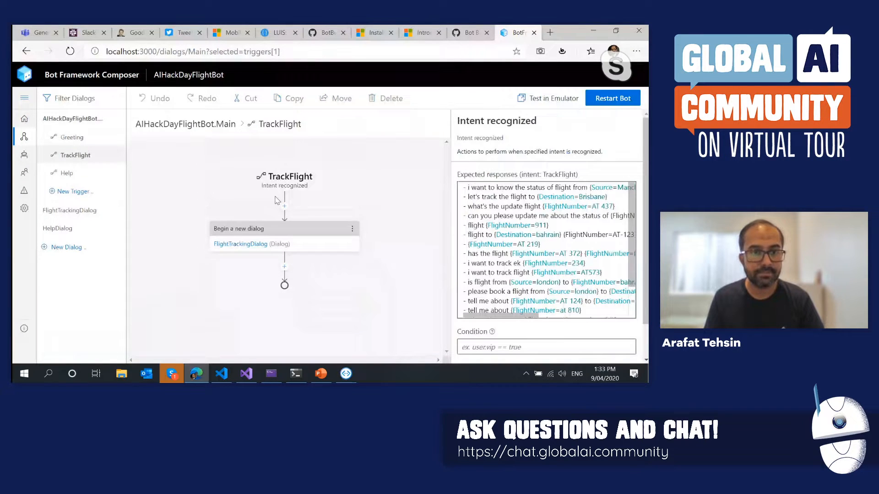
pyautogui.hotkey('alt', 'Tab')
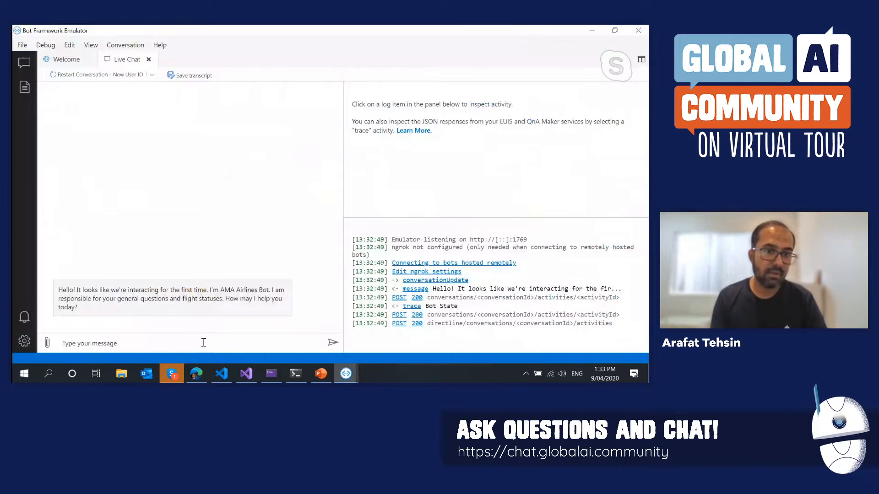
# In Composer, inspect the FlightNumber property and its value expression in FlightTrackingDialog's BeginDialog flow, and go back to the Emulator.
pyautogui.hotkey('alt', 'Tab')
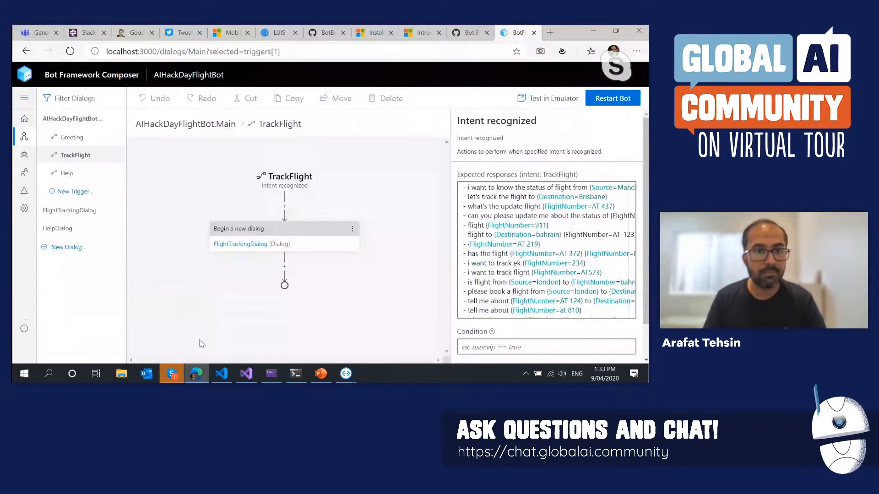
pyautogui.click(70, 210)
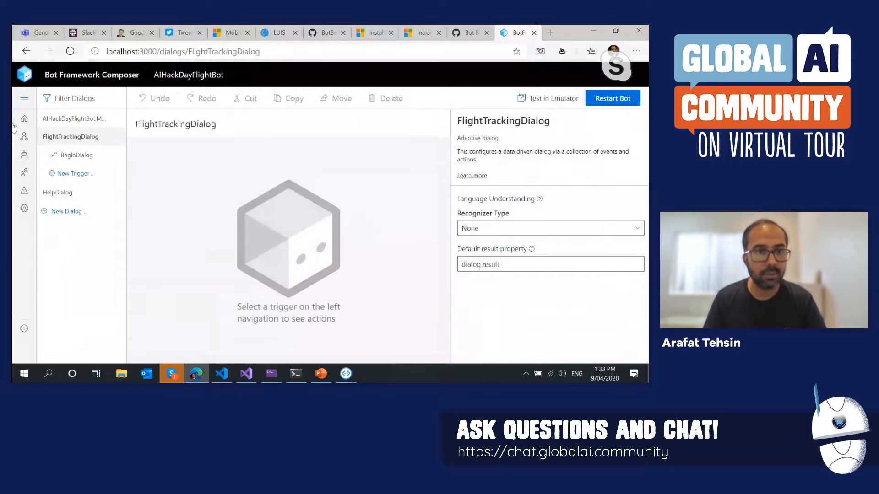
pyautogui.click(88, 157)
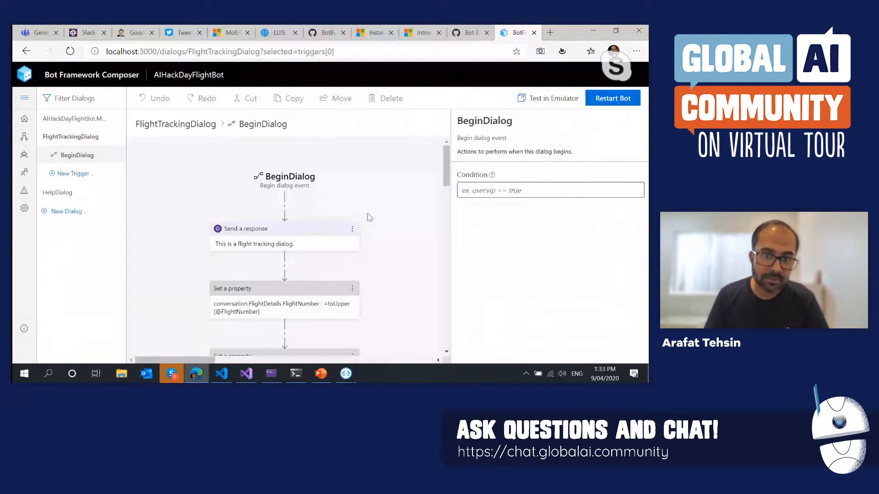
pyautogui.scroll(-1, 370, 217)
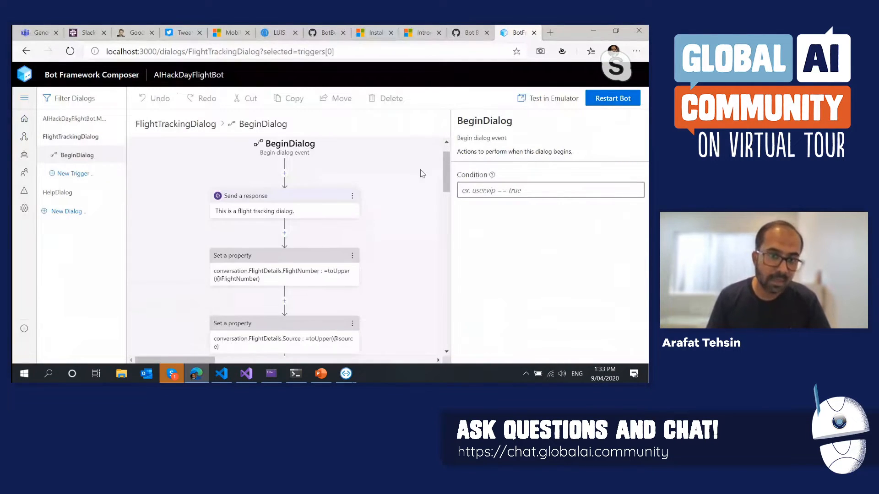
pyautogui.click(276, 284)
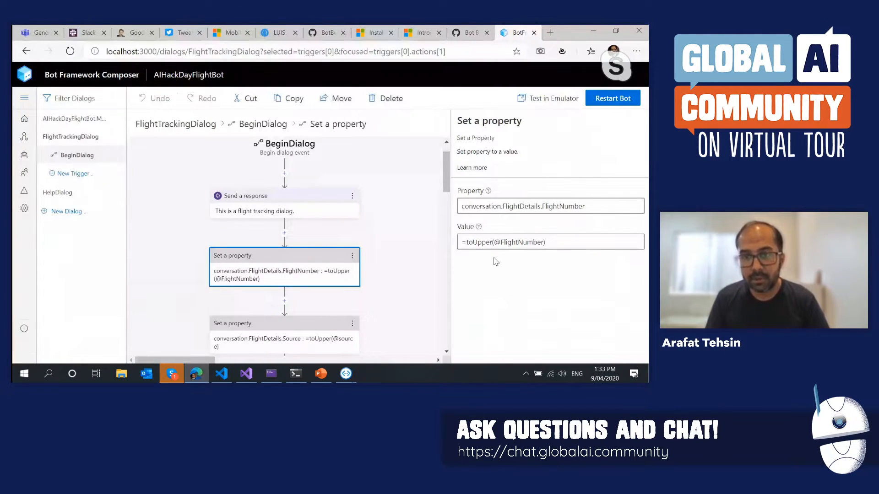
pyautogui.moveTo(498, 244); pyautogui.dragTo(547, 237)
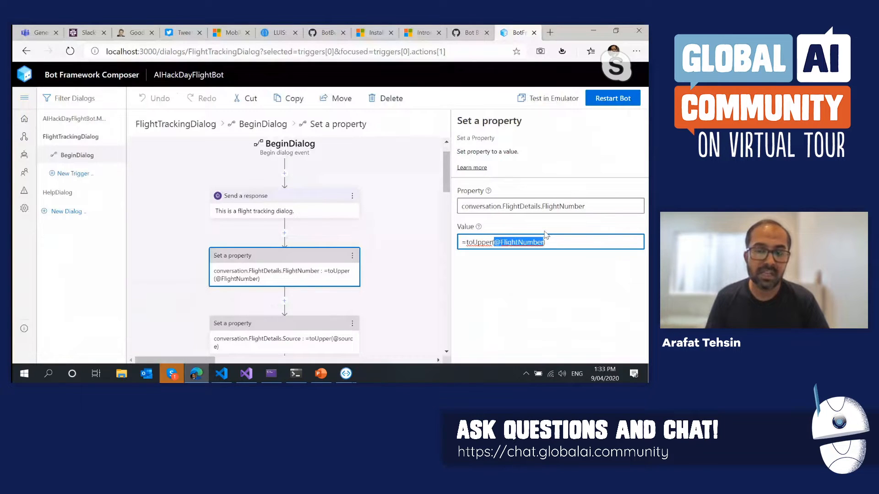
pyautogui.click(534, 260)
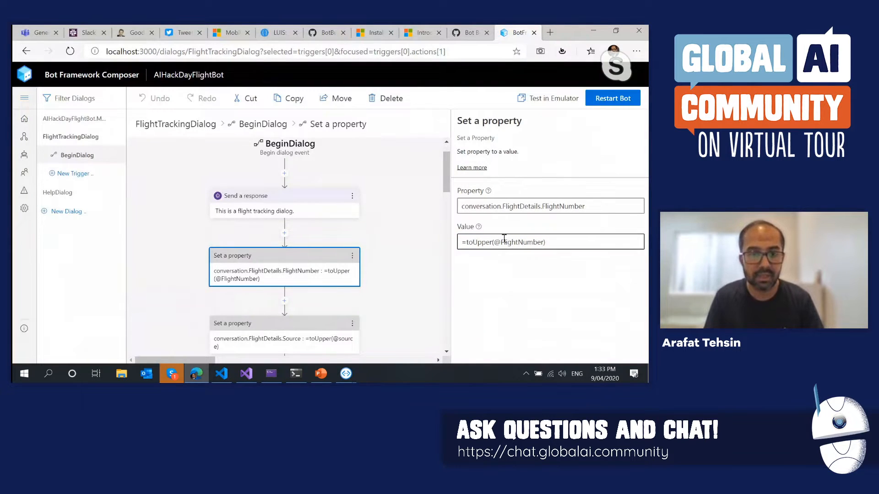
pyautogui.hotkey('alt', 'Tab')
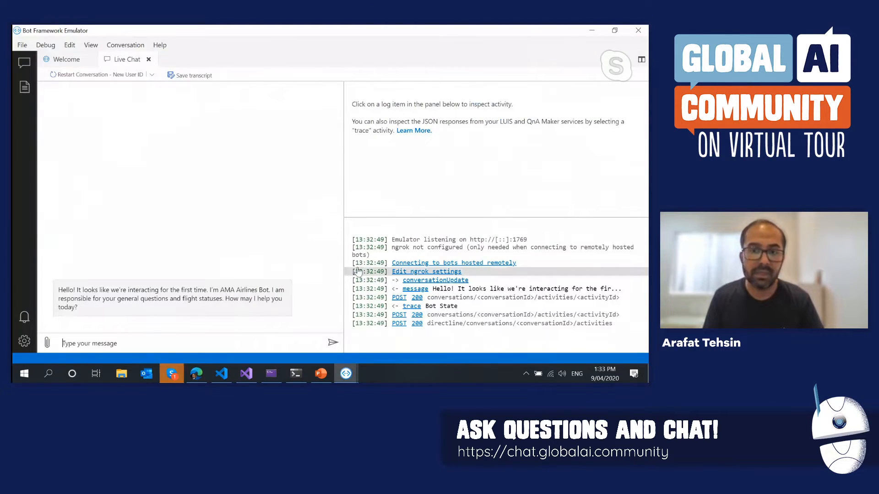
# Return to Composer and inspect the Source and Destination property actions in the BeginDialog flow.
pyautogui.hotkey('alt', 'Tab')
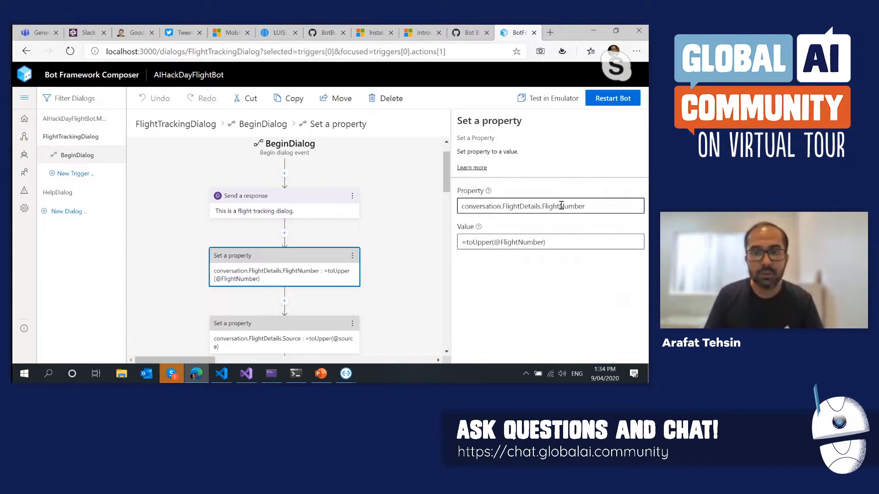
pyautogui.scroll(-2, 313, 280)
pyautogui.click(313, 281)
pyautogui.scroll(-3, 313, 281)
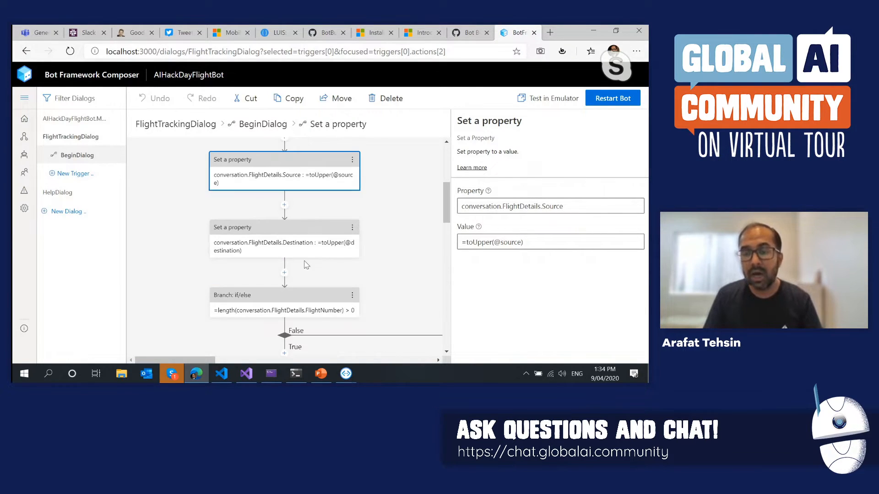
pyautogui.click(313, 243)
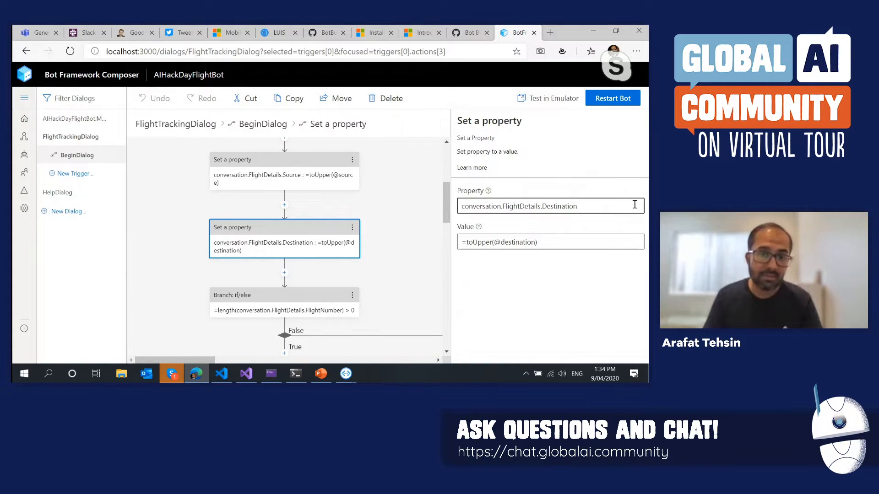
pyautogui.scroll(-1, 293, 277)
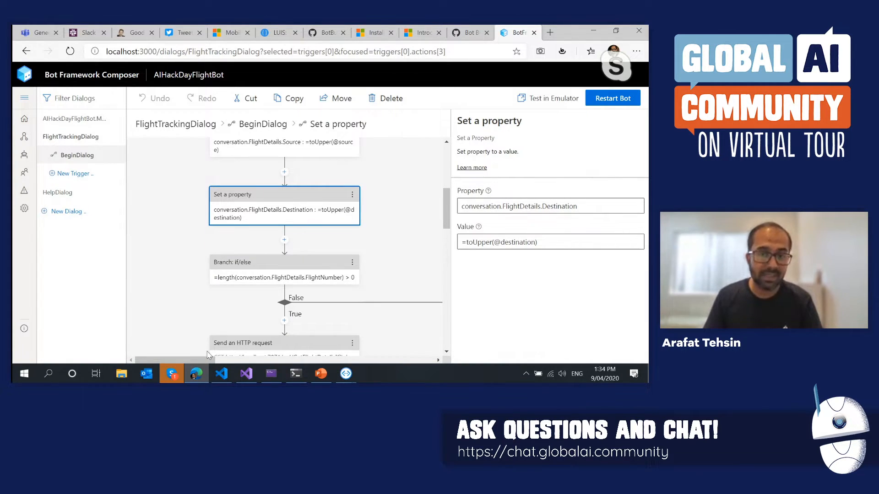
# Look at the condition types that can be added after the Destination property action, and close the list without adding one.
pyautogui.moveTo(200, 361)
pyautogui.mouseDown()
pyautogui.moveTo(301, 361)
pyautogui.moveTo(203, 352)
pyautogui.mouseUp()
pyautogui.scroll(-4, 294, 341)
pyautogui.scroll(5, 233, 298)
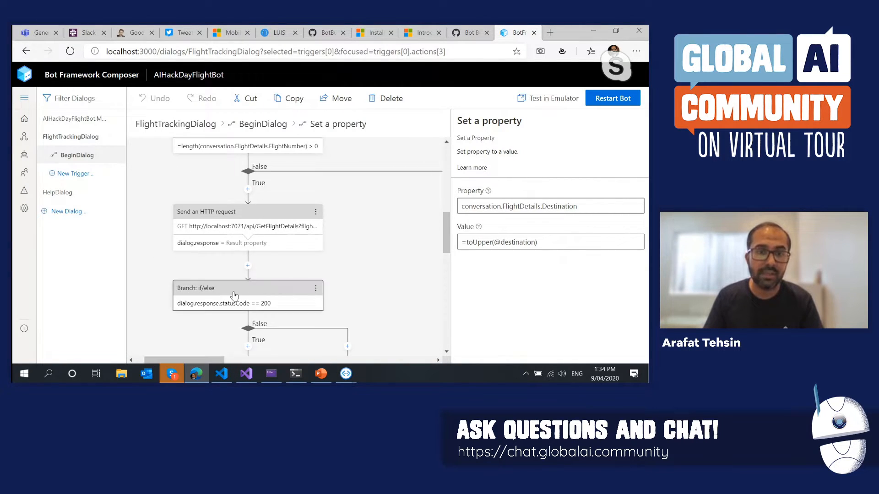
pyautogui.scroll(-4, 238, 290)
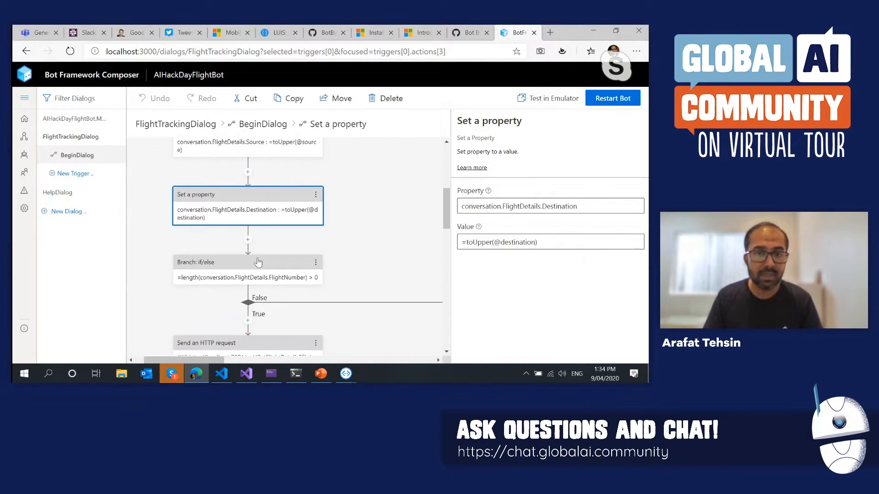
pyautogui.click(247, 240)
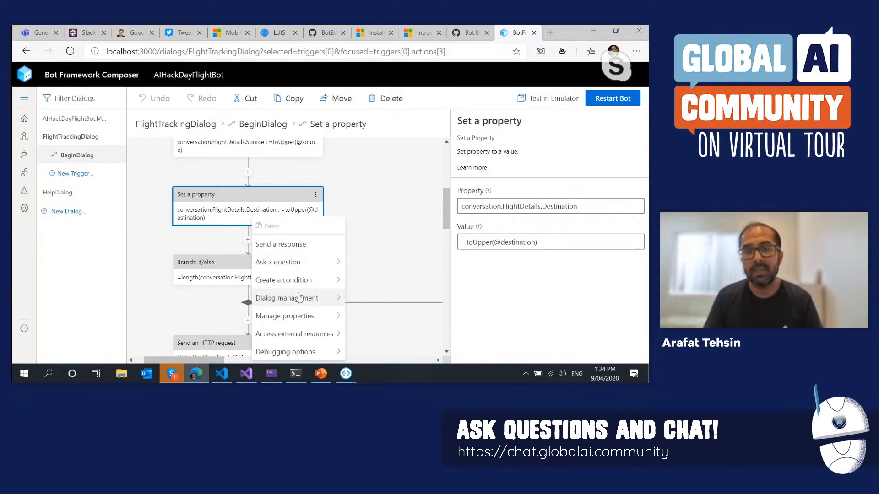
pyautogui.moveTo(298, 270)
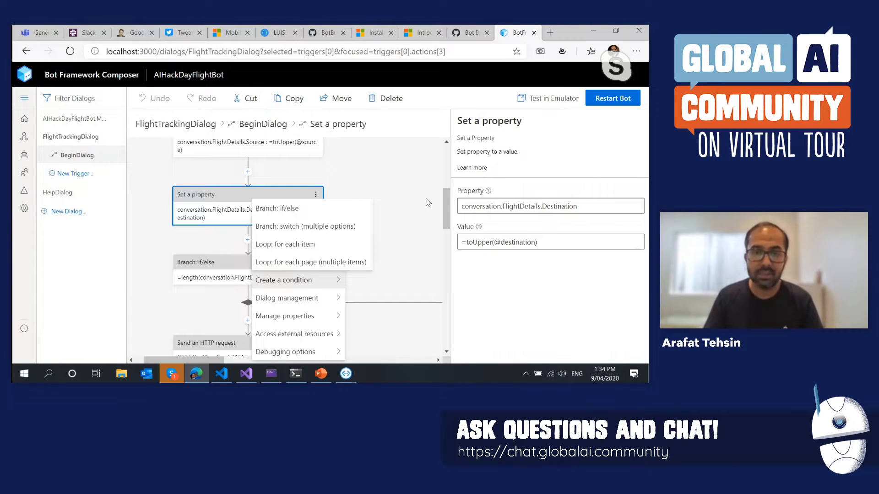
pyautogui.click(437, 218)
pyautogui.click(437, 218)
# Examine the if/else branch on the FlightNumber length and follow the actions in its True and False paths.
pyautogui.scroll(-2, 238, 220)
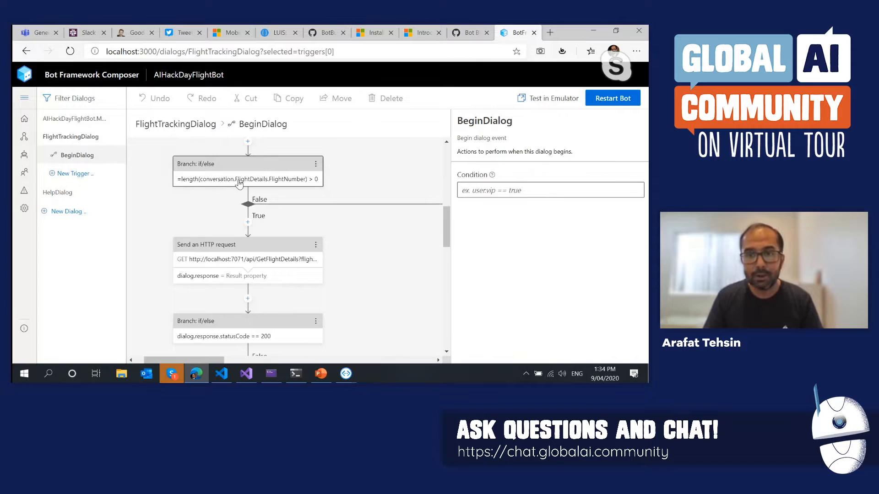
pyautogui.click(242, 185)
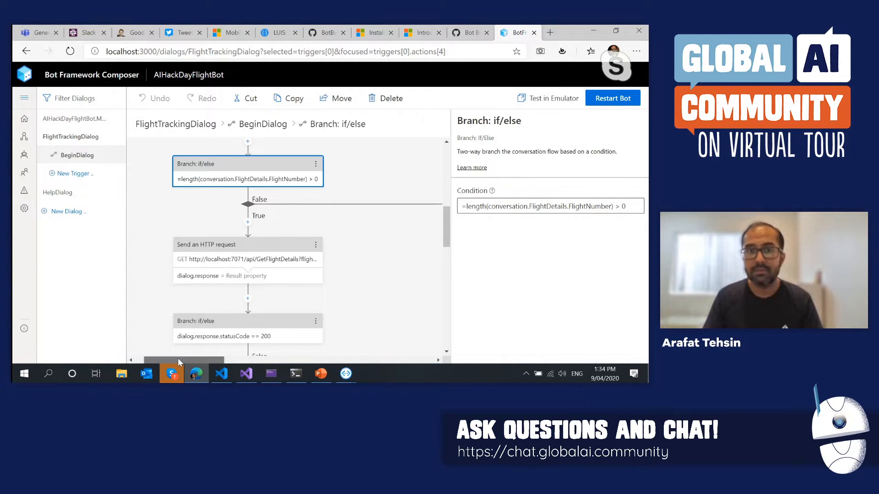
pyautogui.moveTo(179, 361); pyautogui.dragTo(221, 360)
pyautogui.scroll(-1, 254, 257)
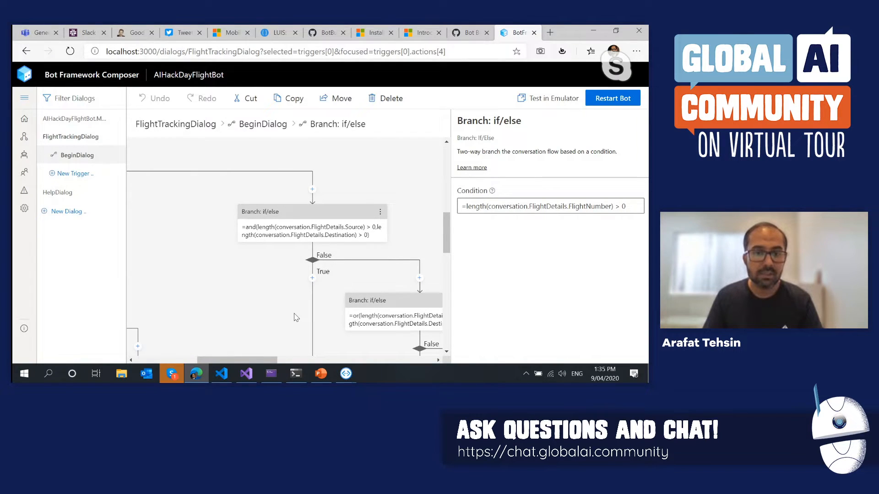
pyautogui.scroll(-6, 293, 315)
pyautogui.moveTo(260, 357); pyautogui.dragTo(148, 331)
pyautogui.scroll(-4, 322, 330)
pyautogui.scroll(3, 316, 341)
pyautogui.scroll(5, 202, 302)
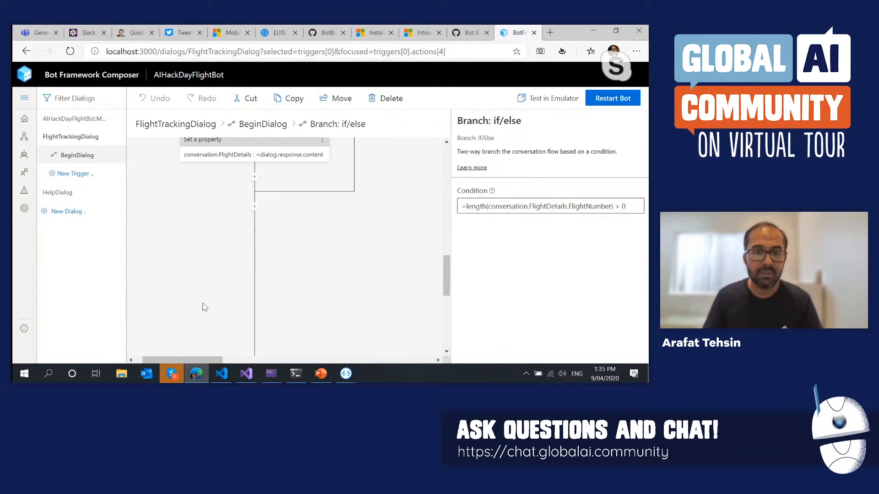
# Switch to the Emulator and send the bot the message "I want to track a flight from Sydney".
pyautogui.hotkey('alt', 'Tab')
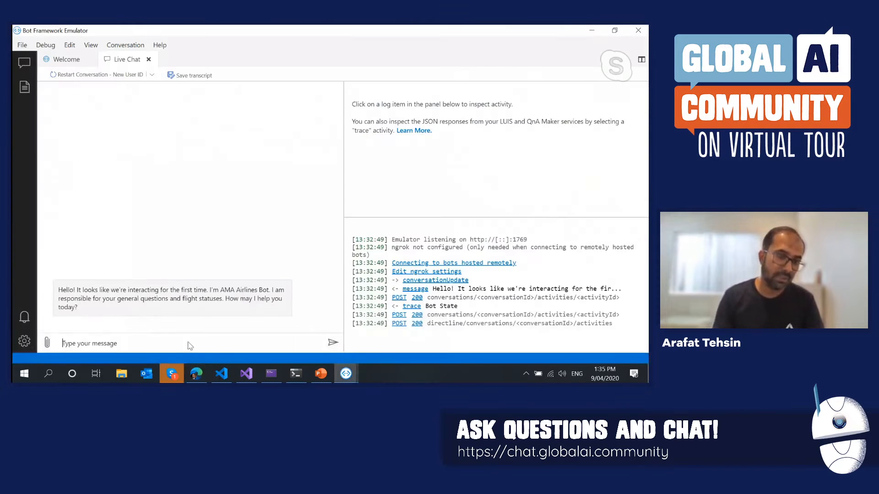
pyautogui.write('Hello!')
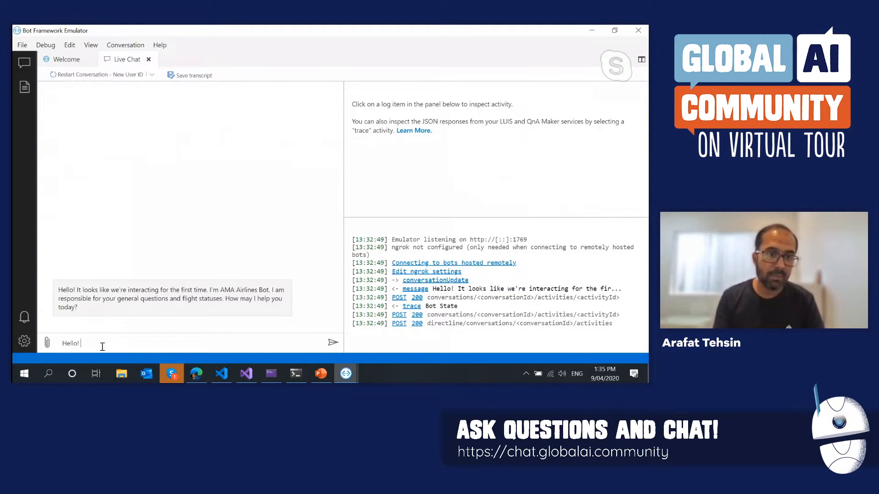
pyautogui.hotkey('ctrl', 'a')
pyautogui.press('BackSpace')
pyautogui.write('I want to tra')
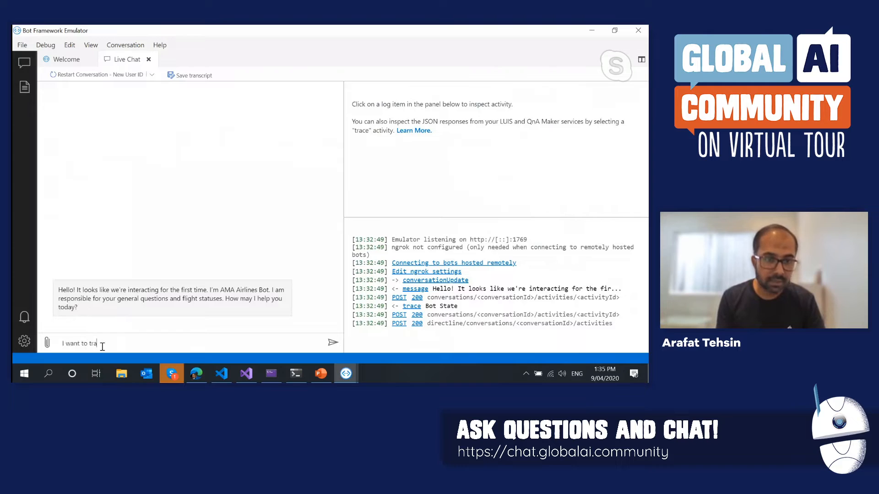
pyautogui.write('ck a flig')
pyautogui.write('h')
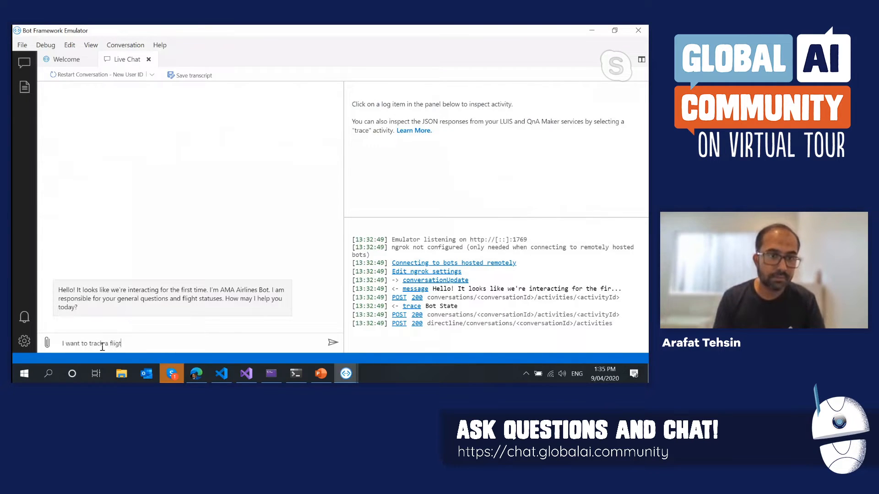
pyautogui.write('t from Sydney')
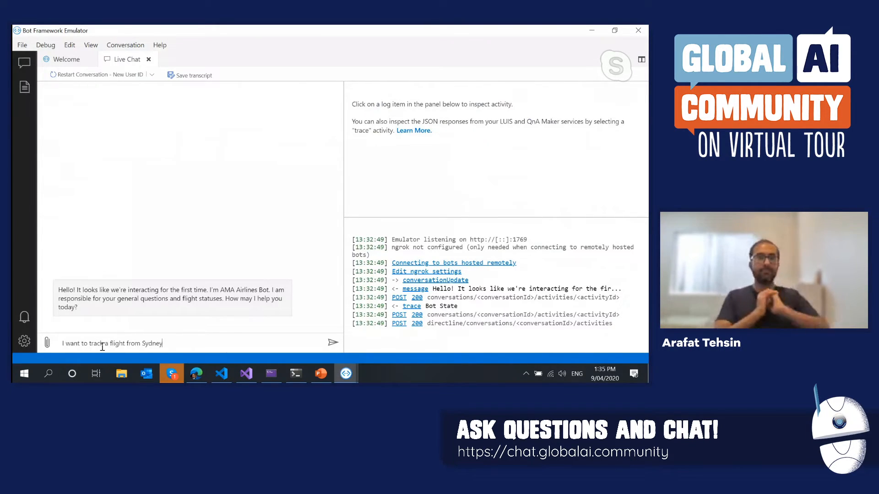
pyautogui.press('Return')
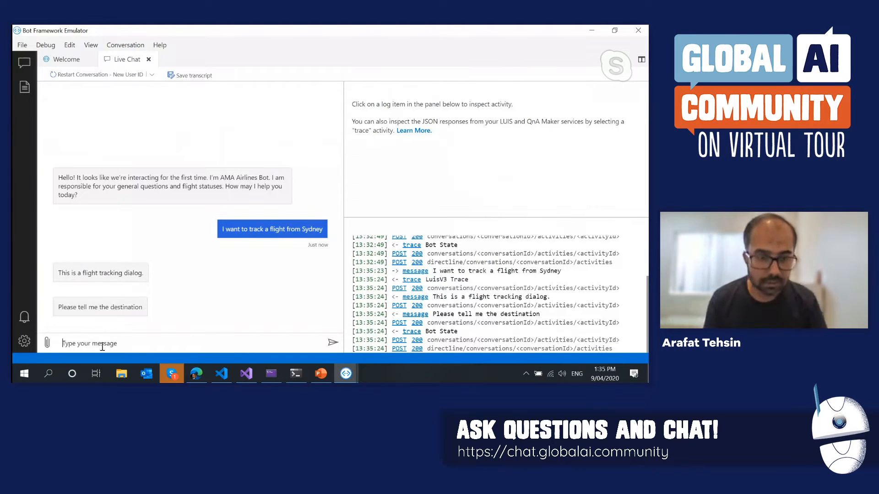
# Recheck the opening actions of BeginDialog in Composer, and inspect the LuisV3 trace for the Sydney message in the Emulator.
pyautogui.hotkey('alt', 'Tab')
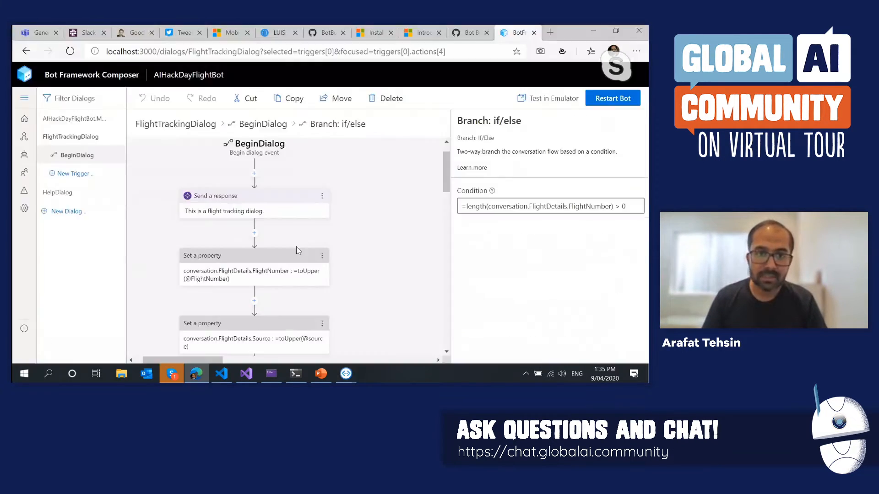
pyautogui.scroll(1, 298, 250)
pyautogui.scroll(-1, 298, 250)
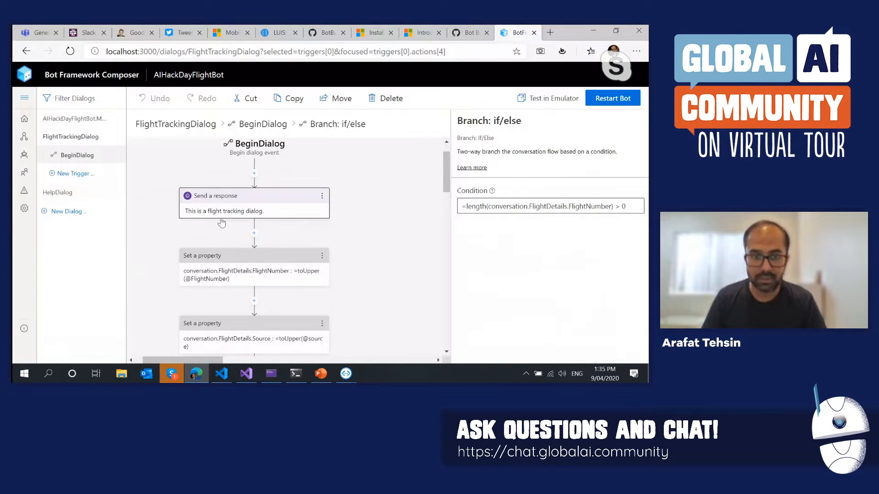
pyautogui.scroll(-1, 232, 212)
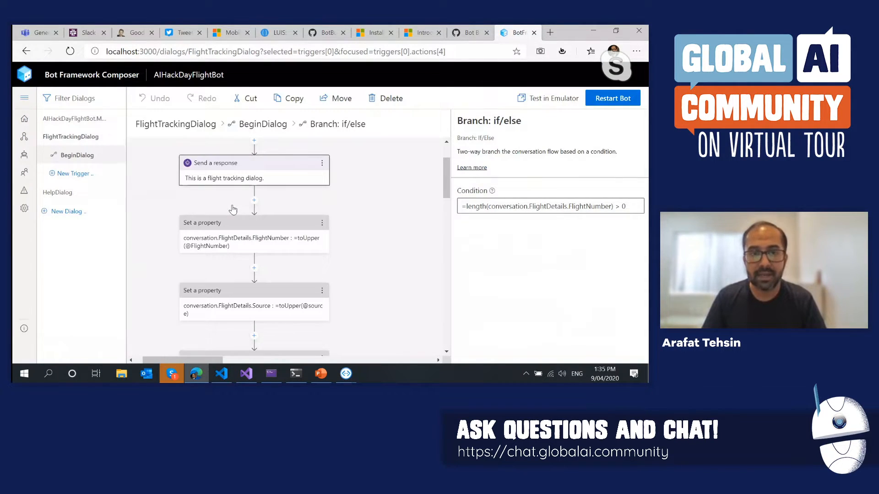
pyautogui.hotkey('alt', 'Tab')
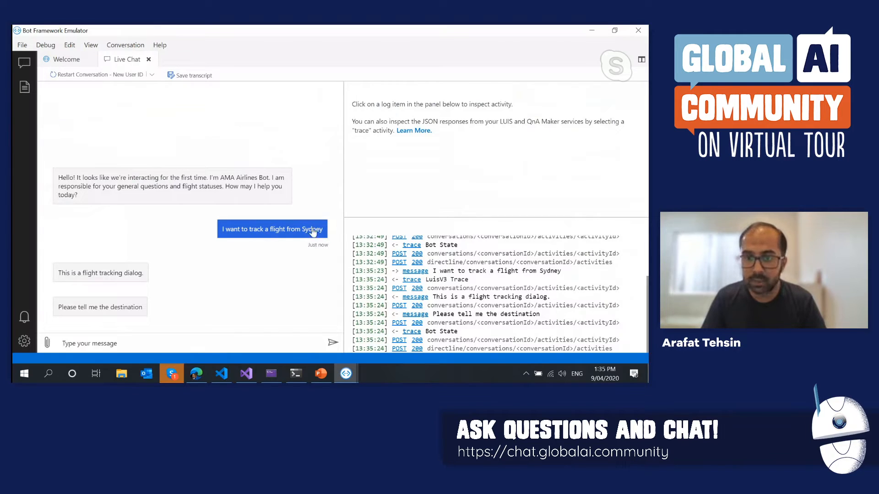
pyautogui.click(416, 281)
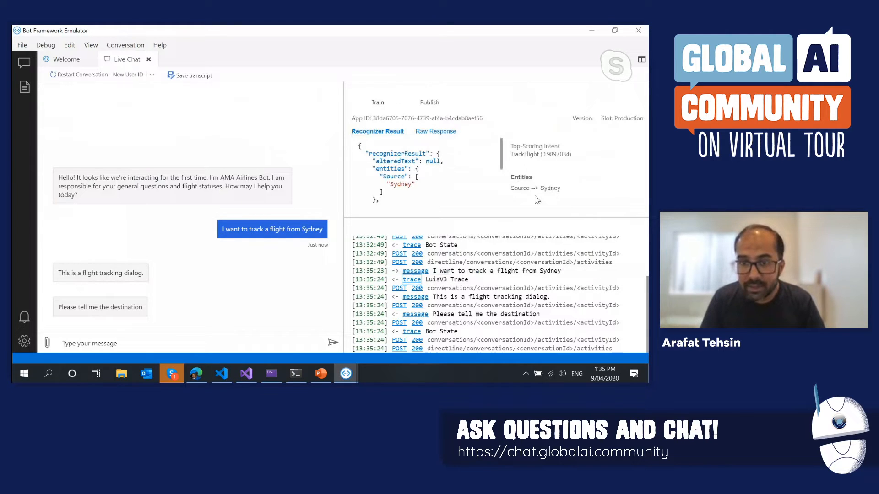